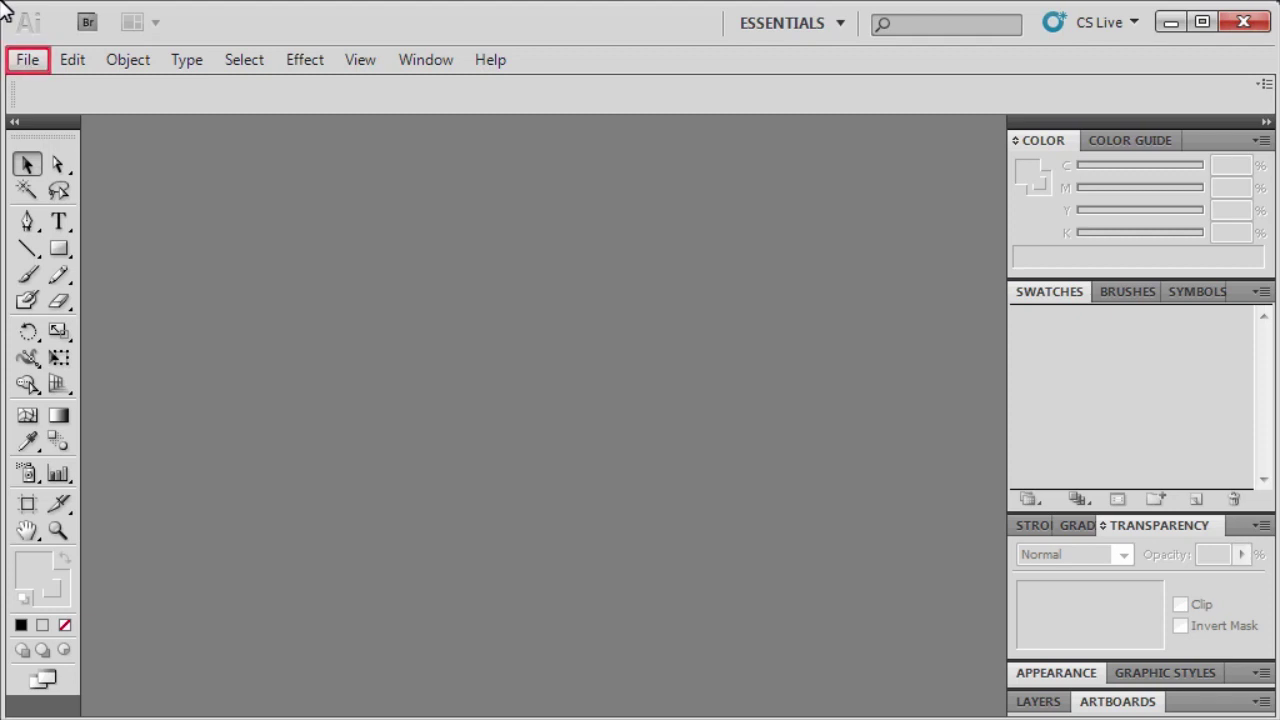
Open T-shirt.ai from the Part 2 folder and pan to bring the yellow logo into view.
click(25, 62)
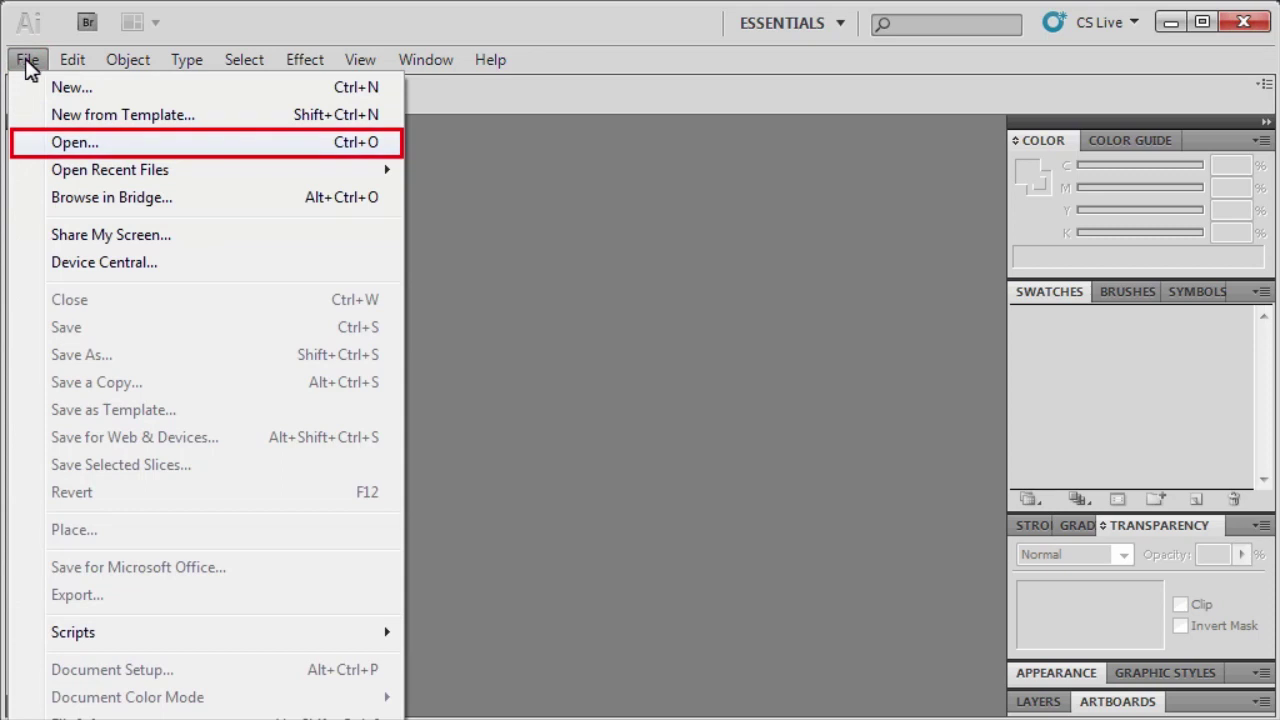
click(95, 140)
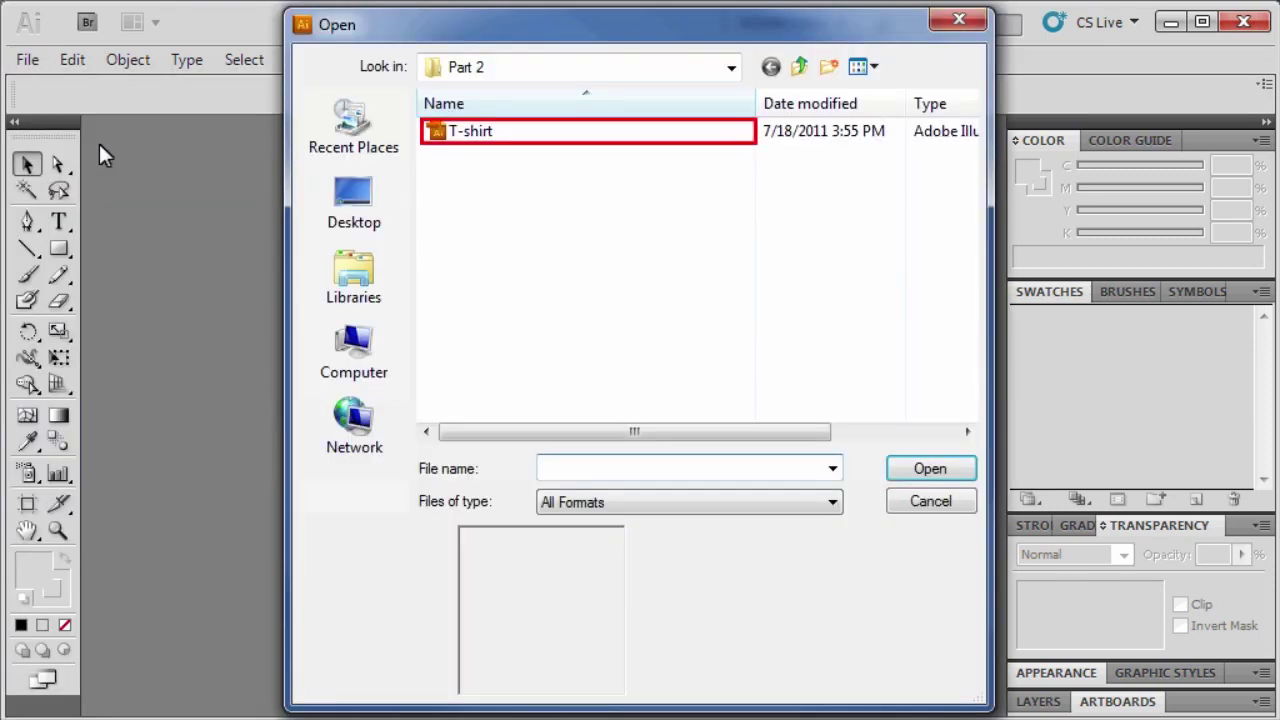
click(489, 134)
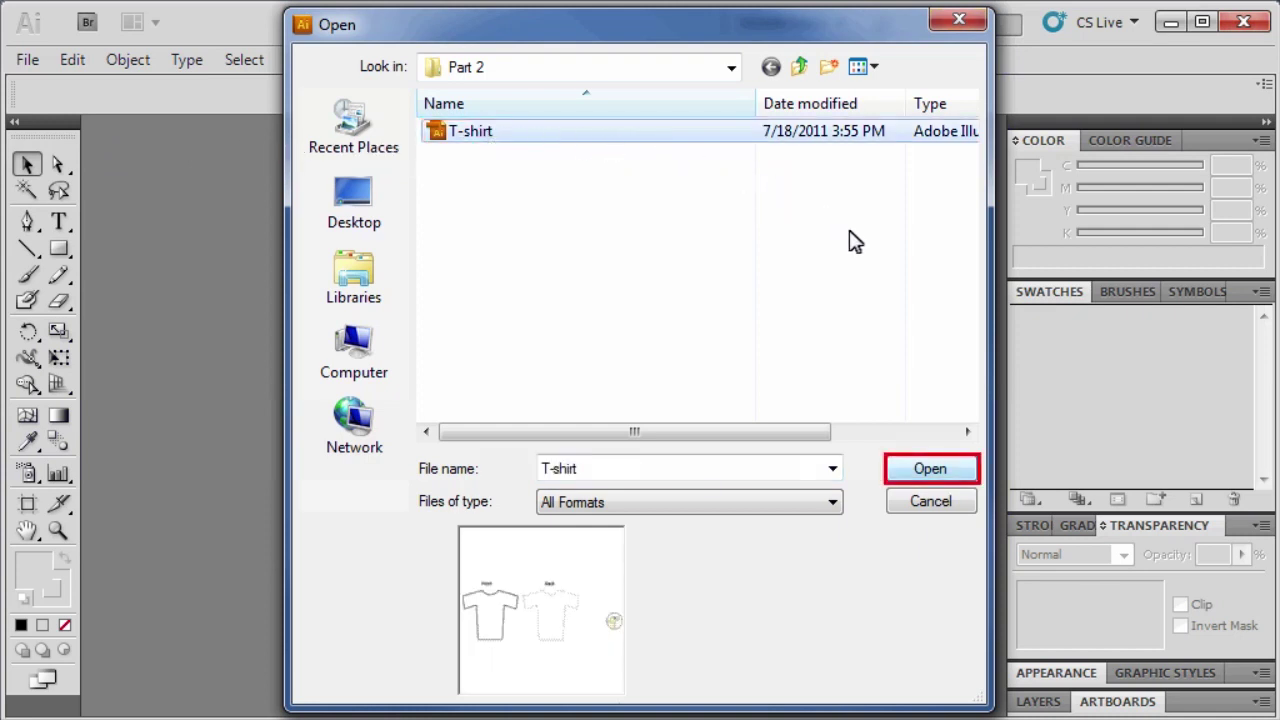
click(943, 470)
drag(771, 537, 594, 487)
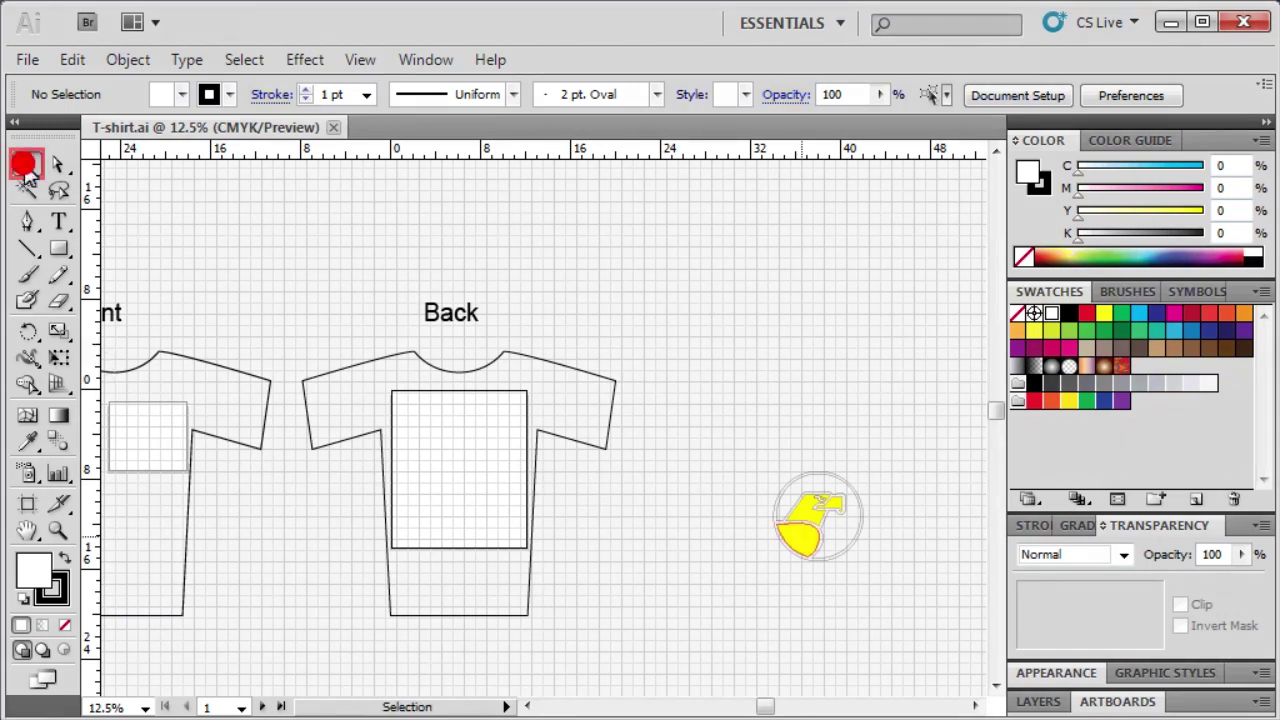
key(ctrl+a)
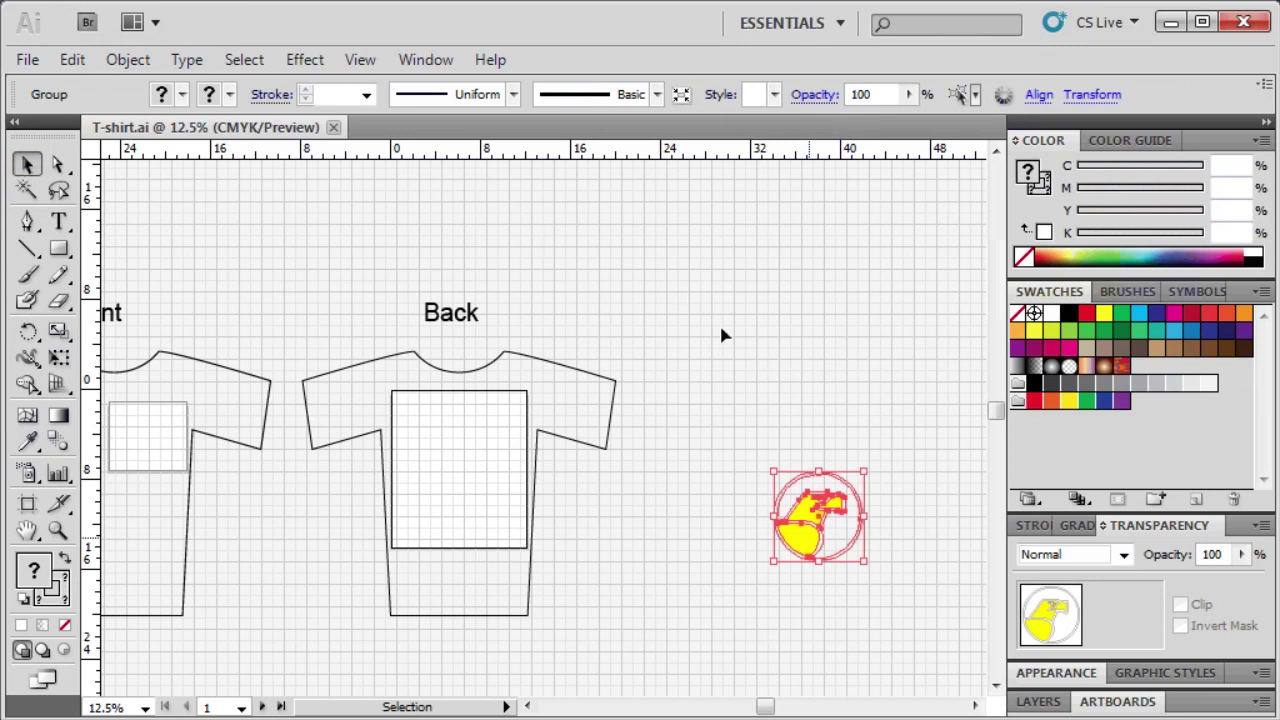
Drag the yellow eagle logo into the Back shirt's print rectangle.
drag(806, 542, 452, 513)
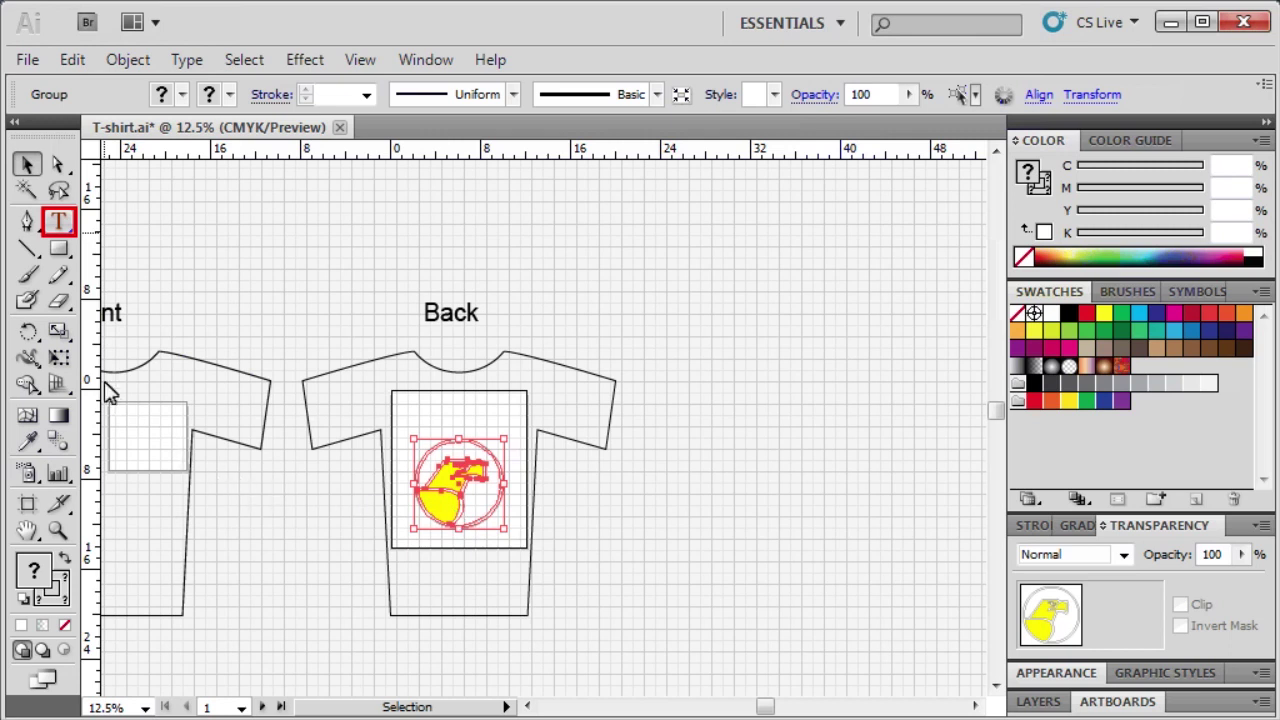
Add a 'csula' text object in the back print area and select it.
click(59, 224)
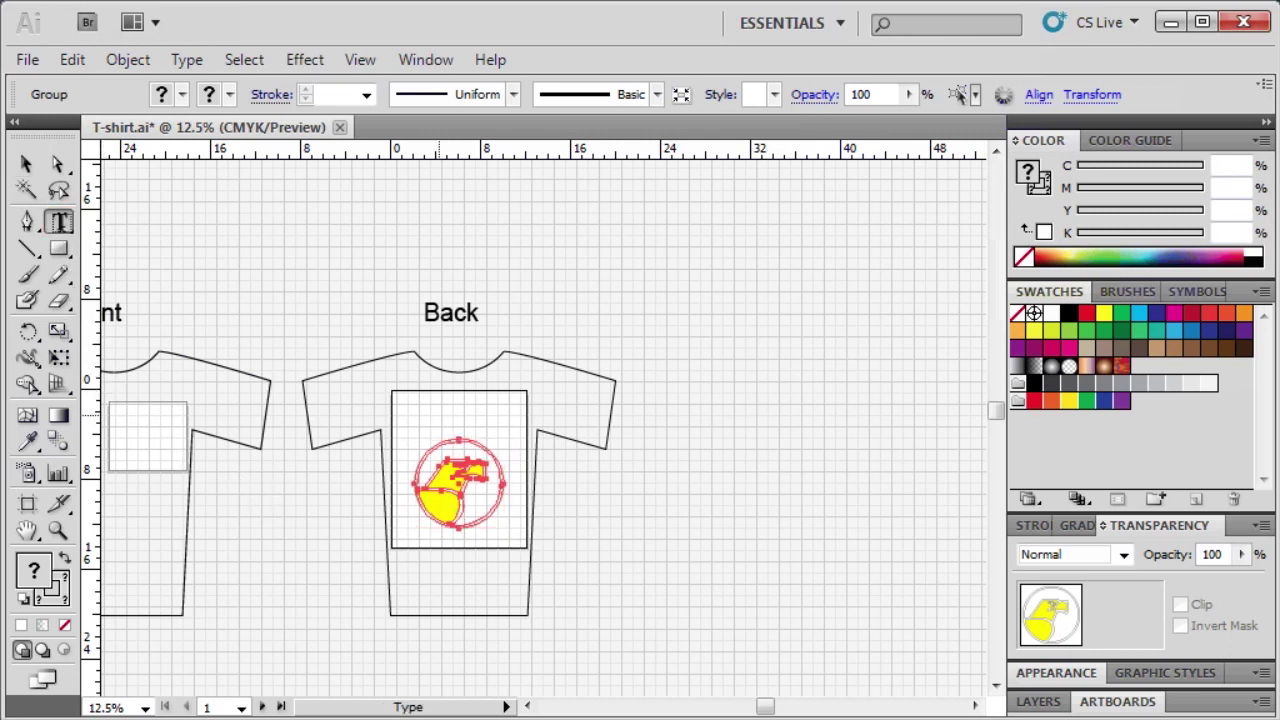
click(438, 414)
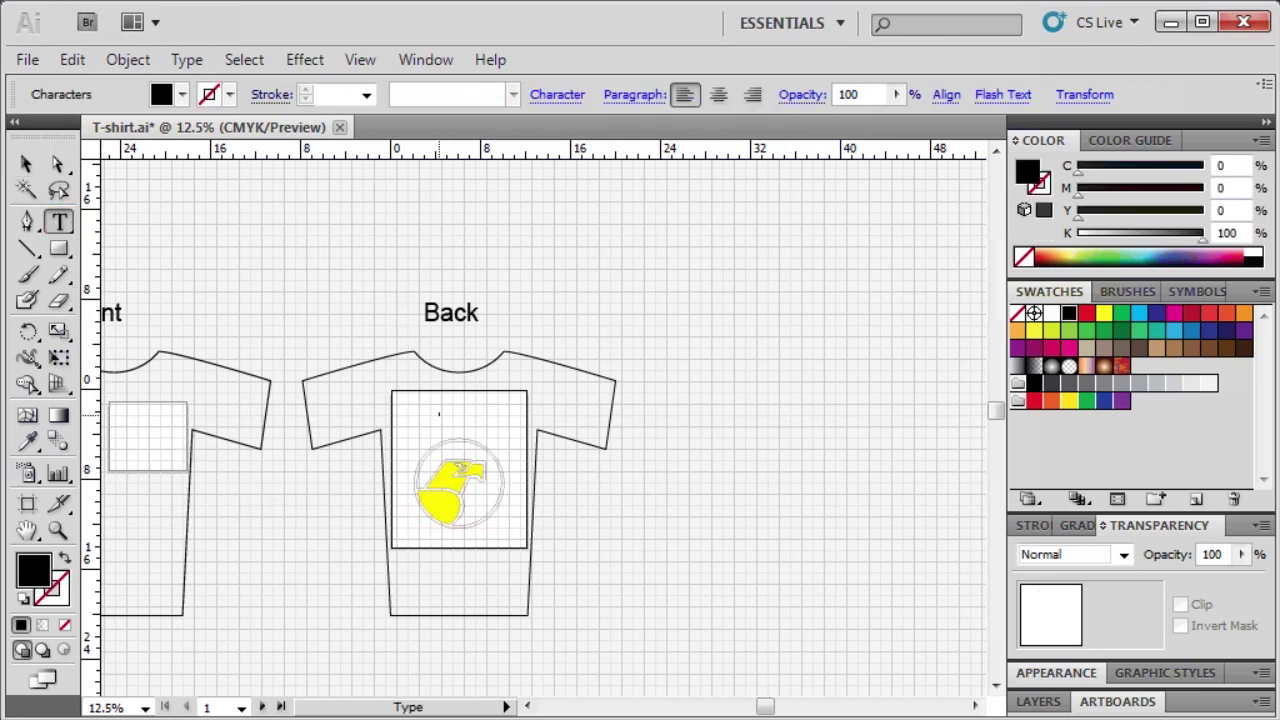
text(C)
key(Escape)
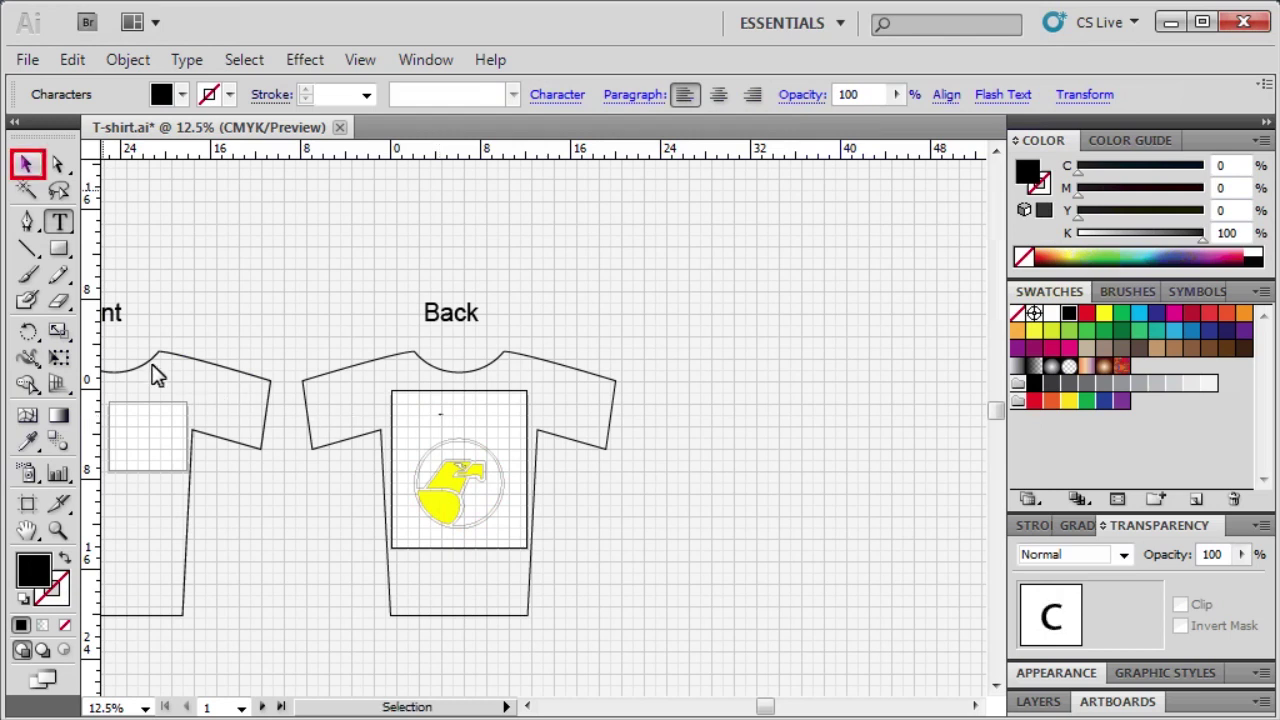
click(27, 165)
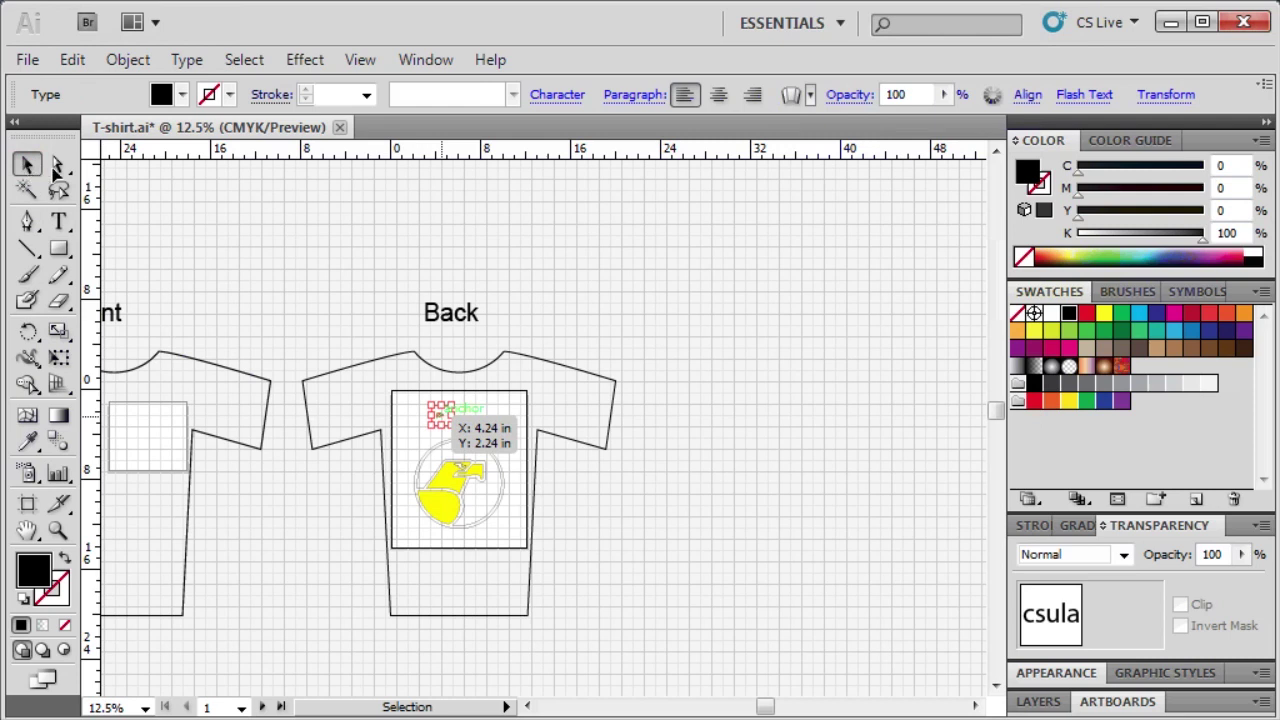
click(438, 414)
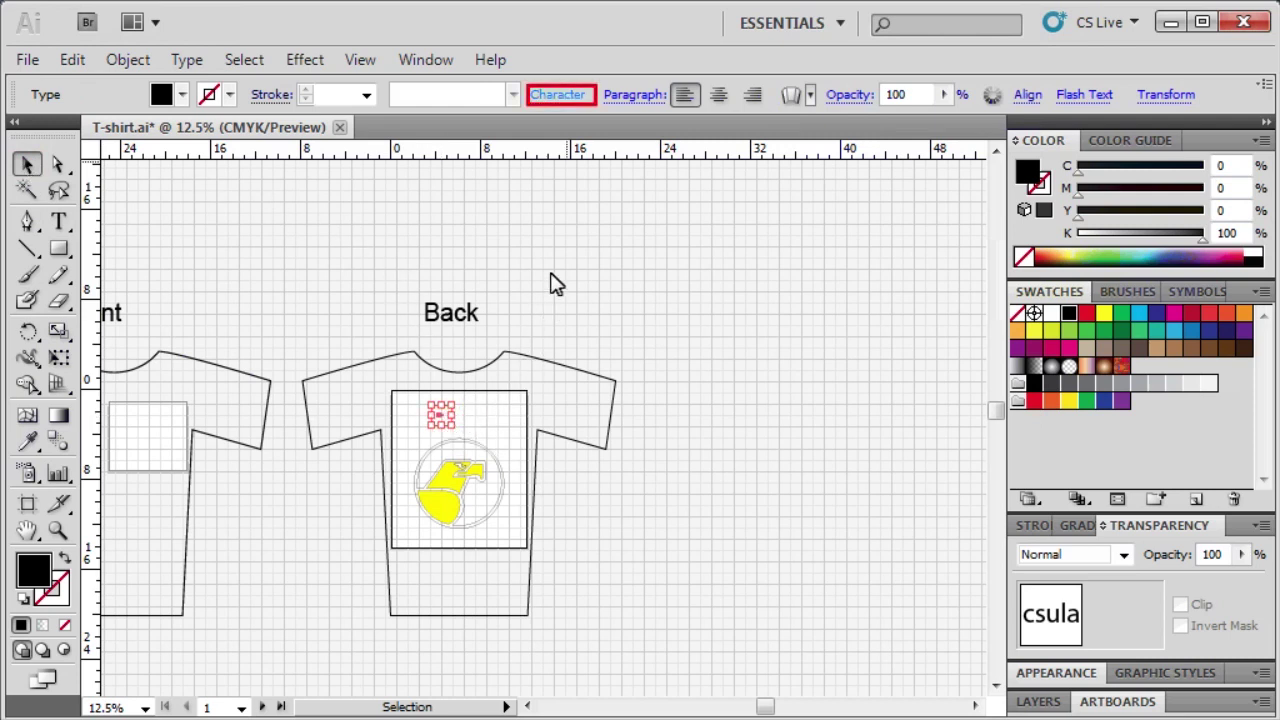
Set the csula text's font to Bernard MT Condensed.
click(562, 97)
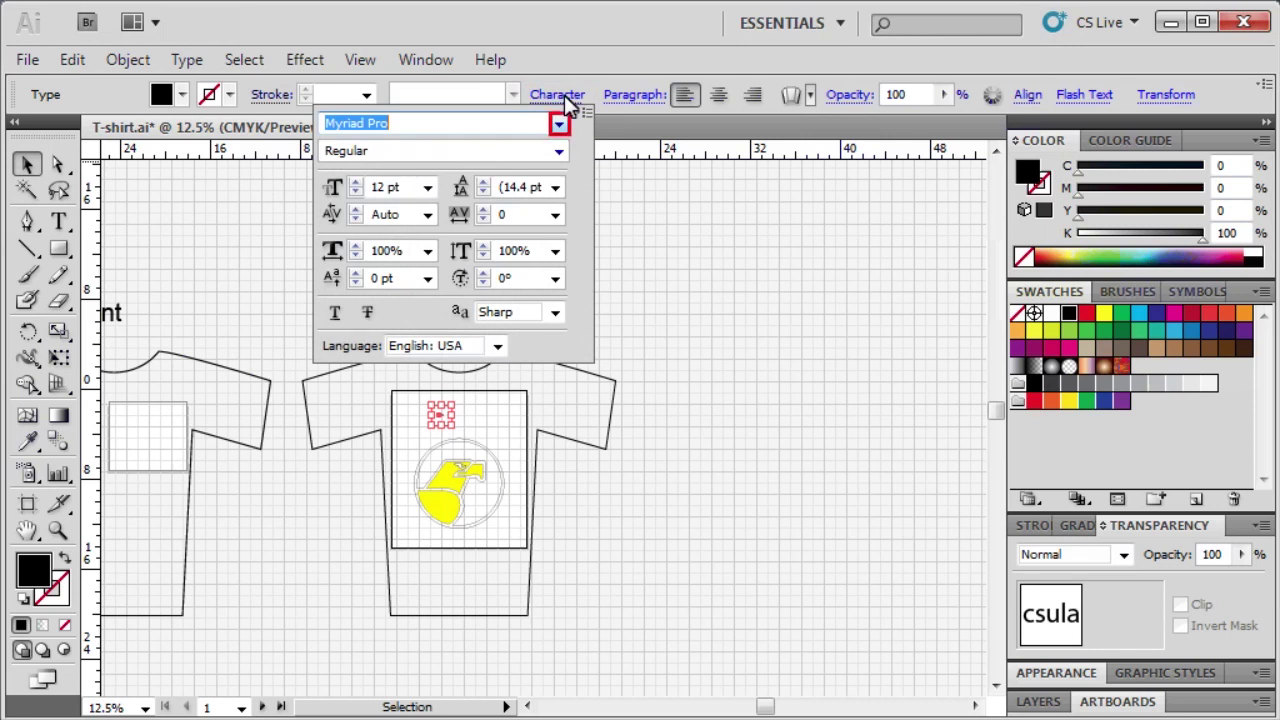
click(562, 123)
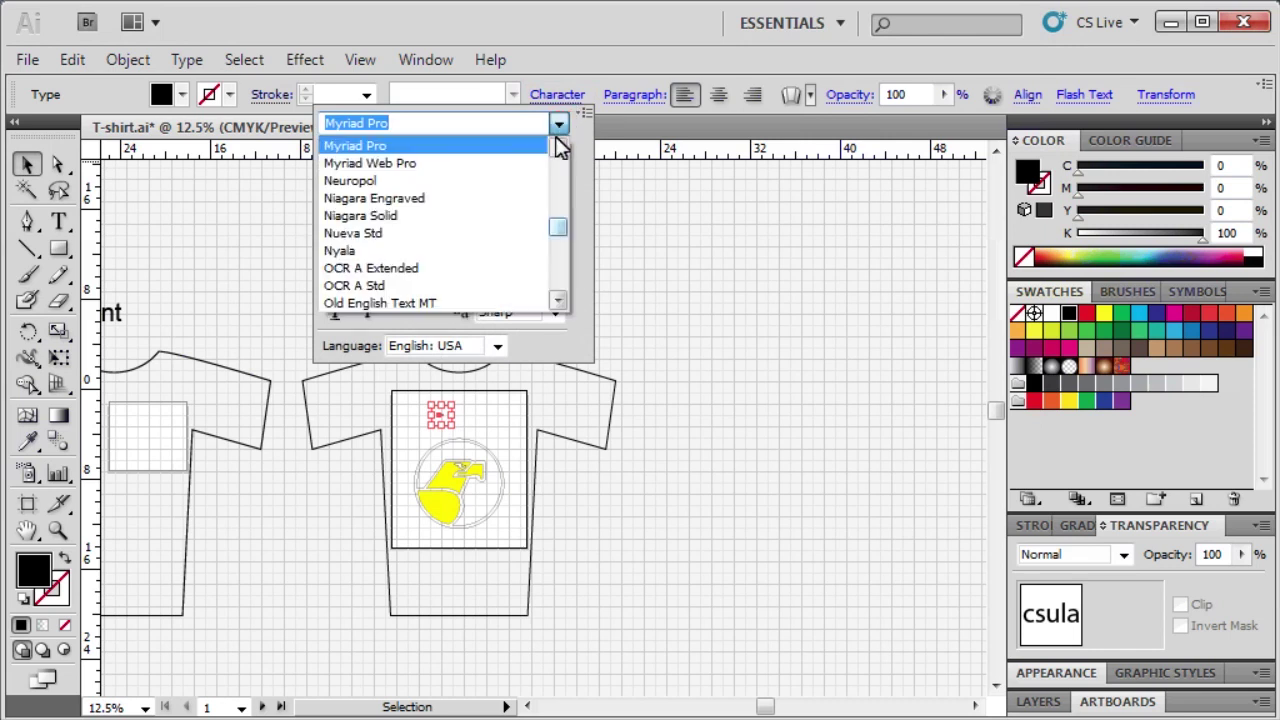
click(553, 226)
drag(557, 226, 560, 180)
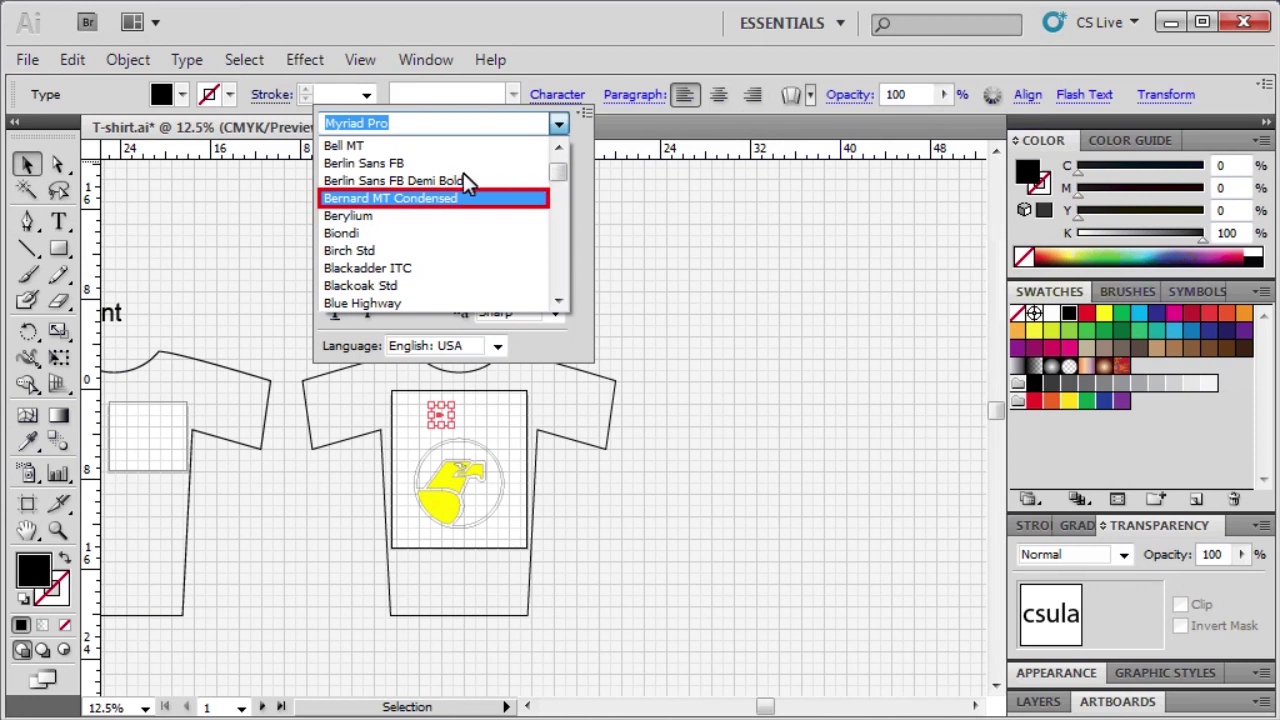
click(406, 199)
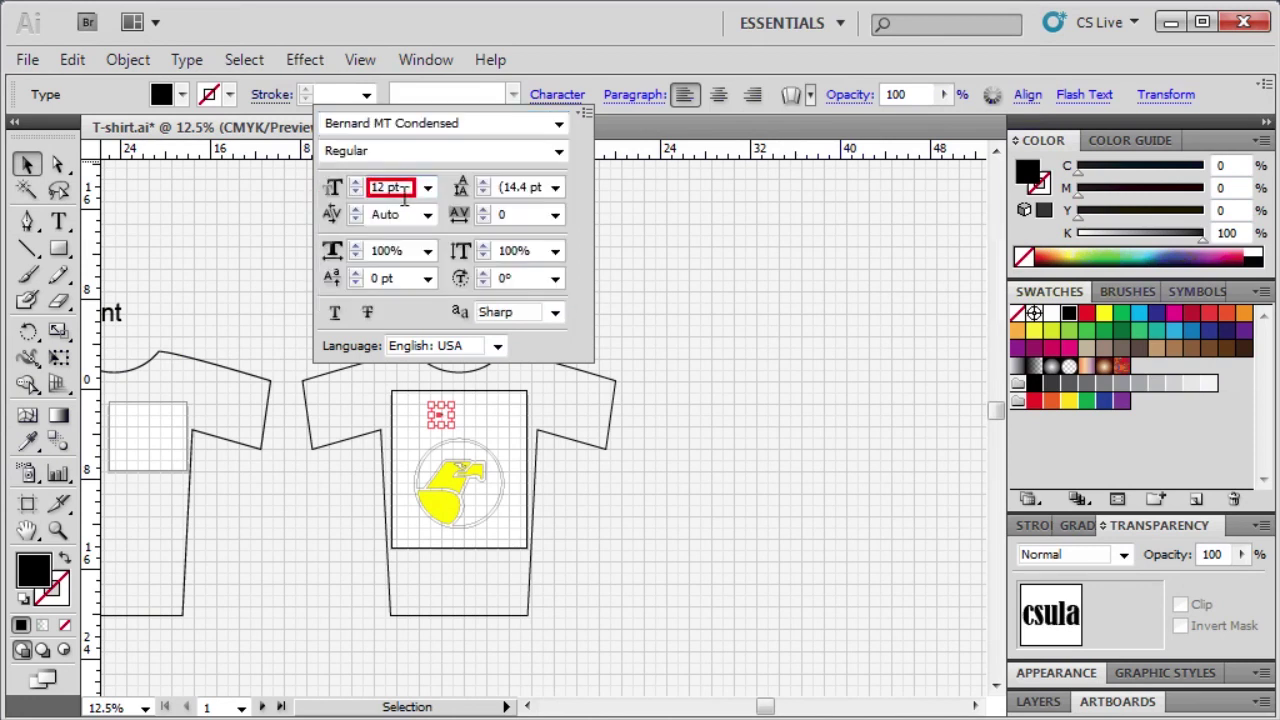
Enlarge csula to 300 pt, move it to the top of the print area, and select the logo too.
click(405, 190)
text(300)
key(Return)
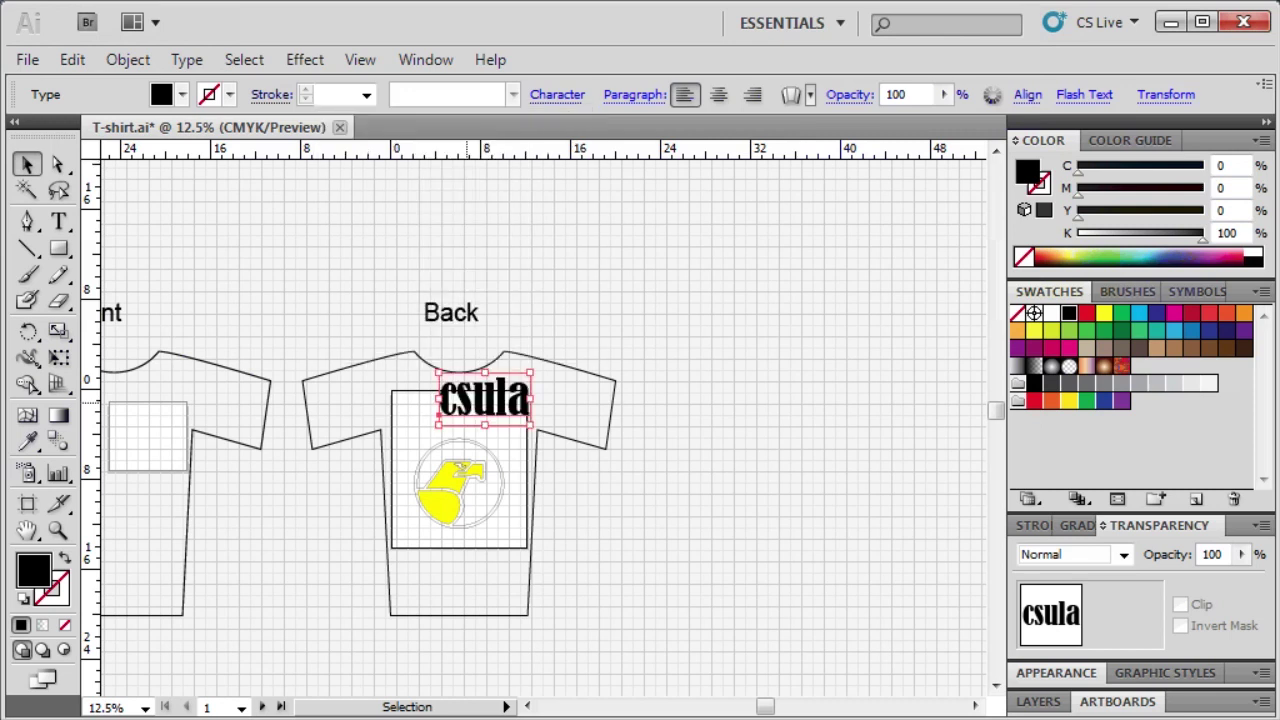
drag(465, 408, 444, 421)
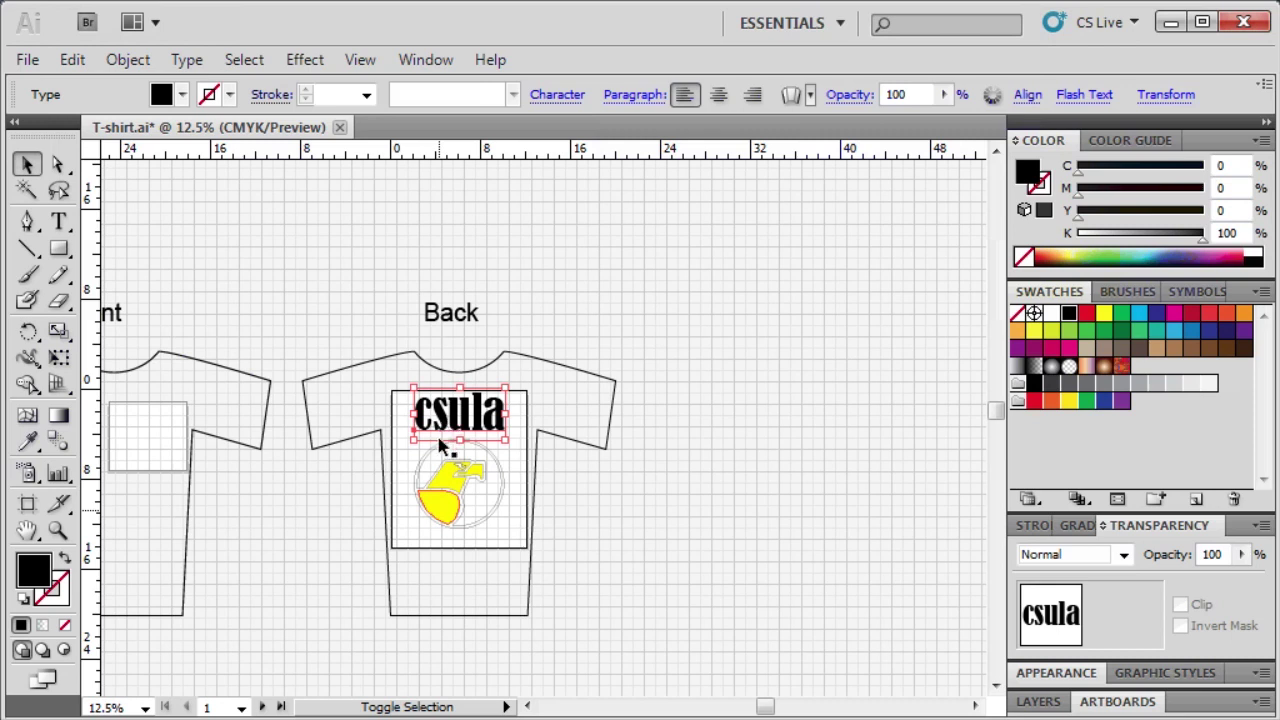
shift+click(441, 518)
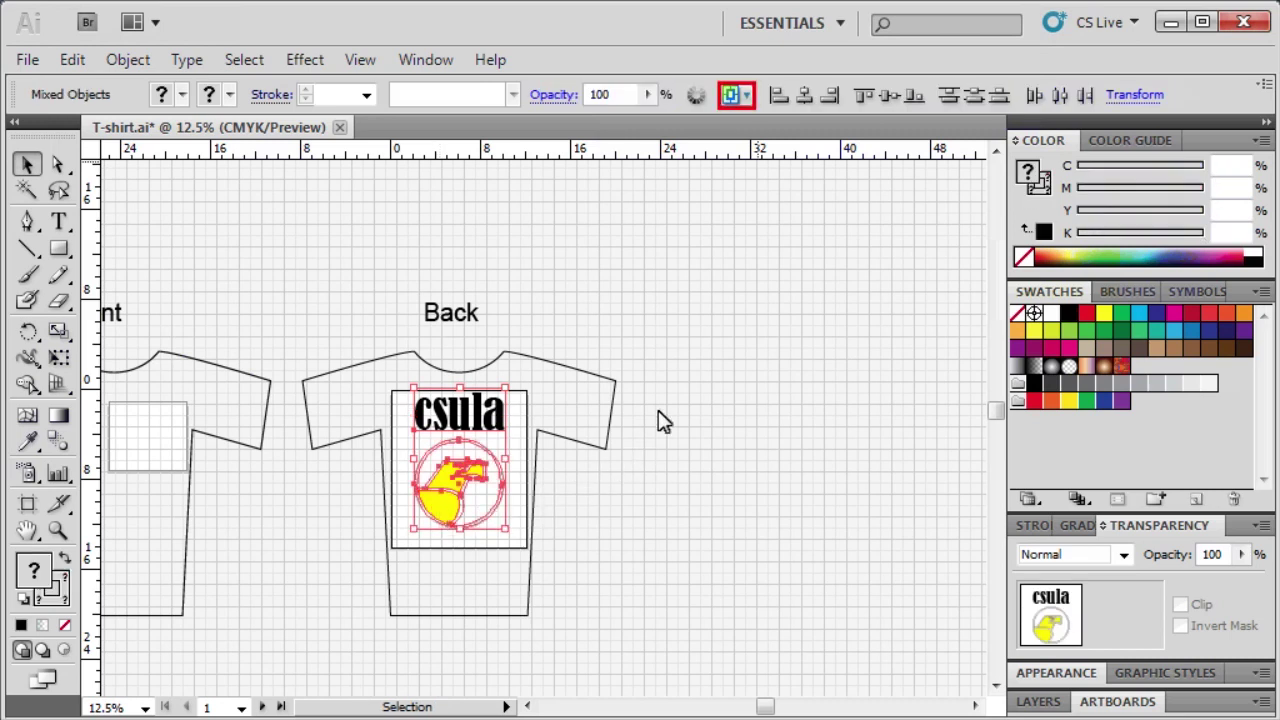
Center the csula text and eagle logo horizontally relative to the artboard.
click(736, 96)
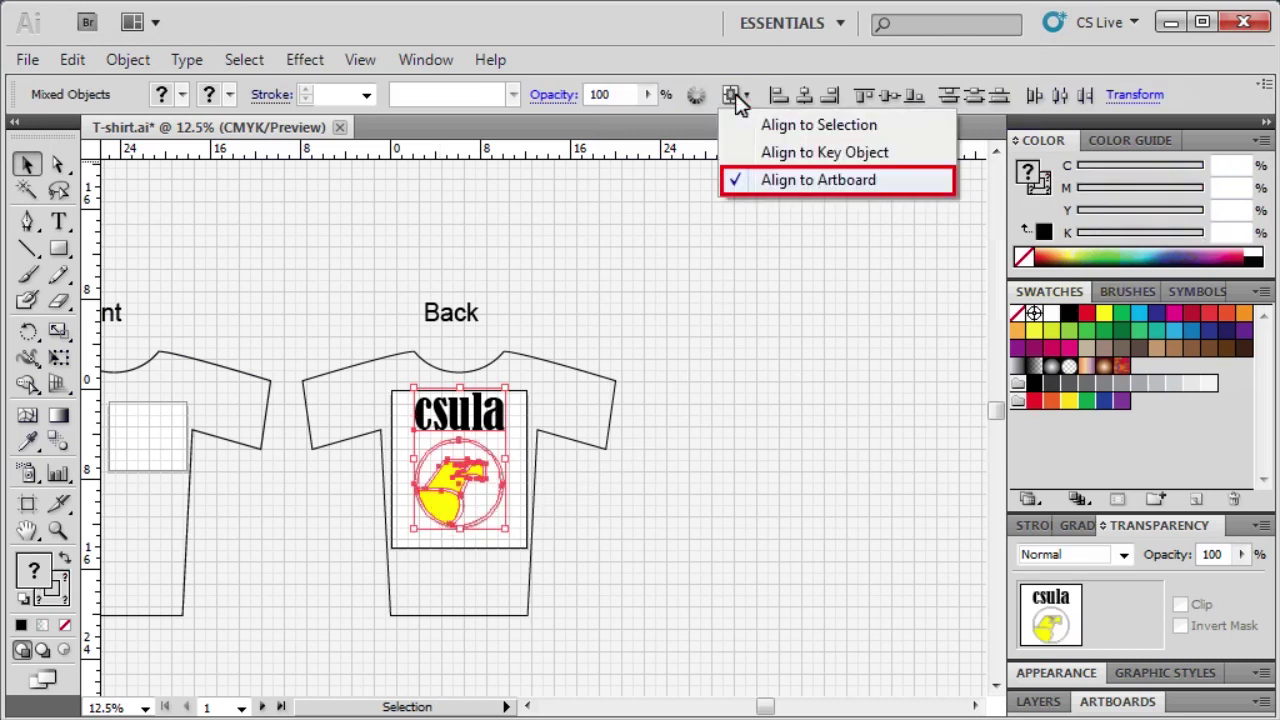
click(784, 183)
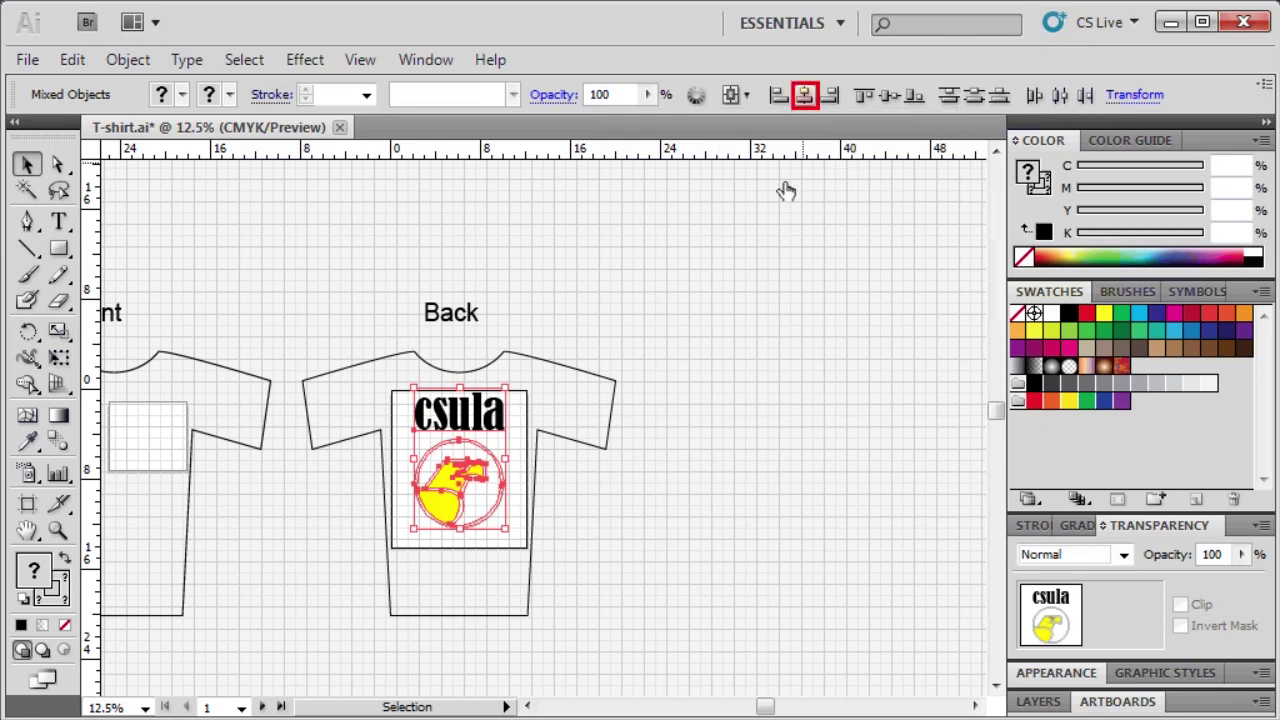
click(804, 94)
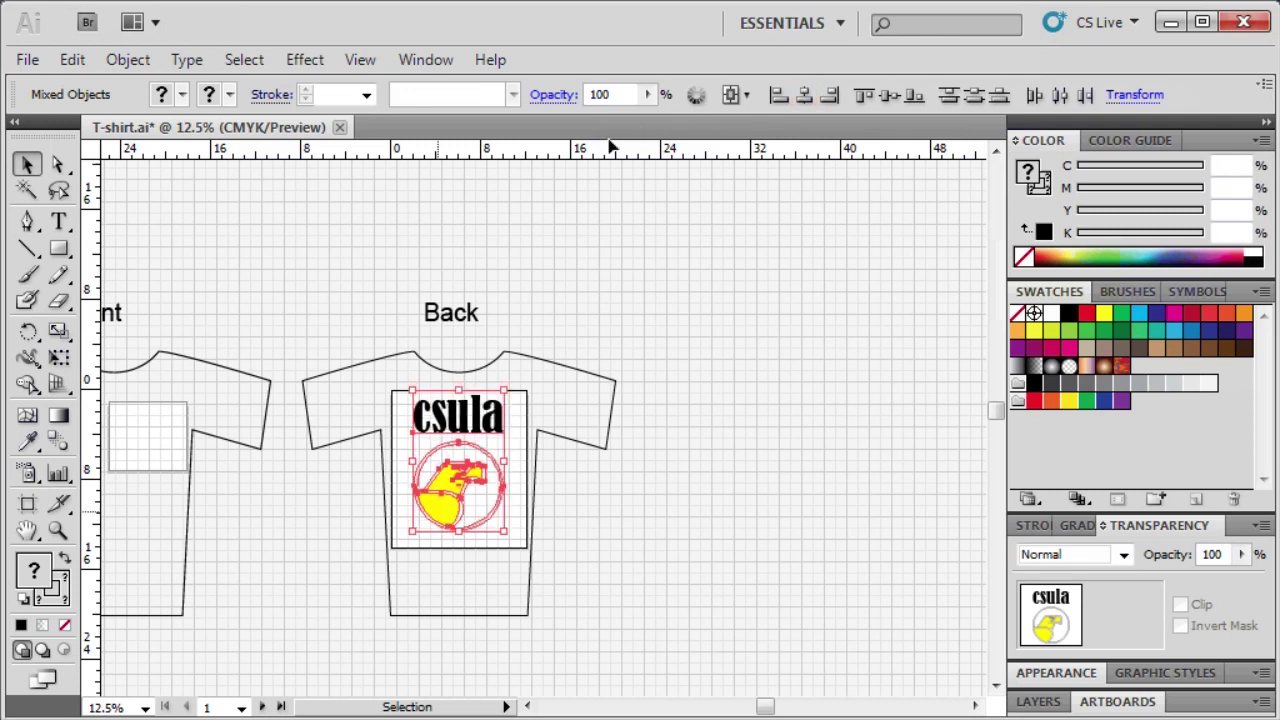
click(437, 511)
Nudge the back artwork slightly lower and pan to show both shirts.
drag(437, 511, 440, 527)
drag(151, 494, 474, 494)
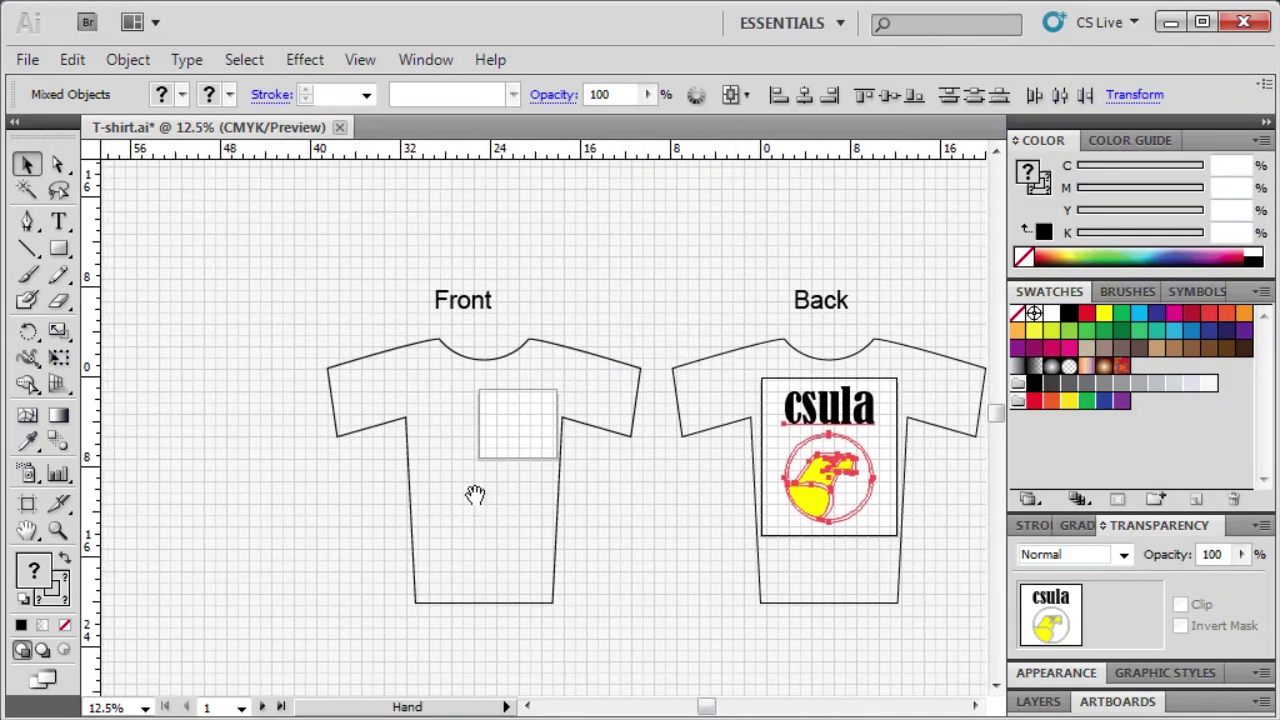
key(space)
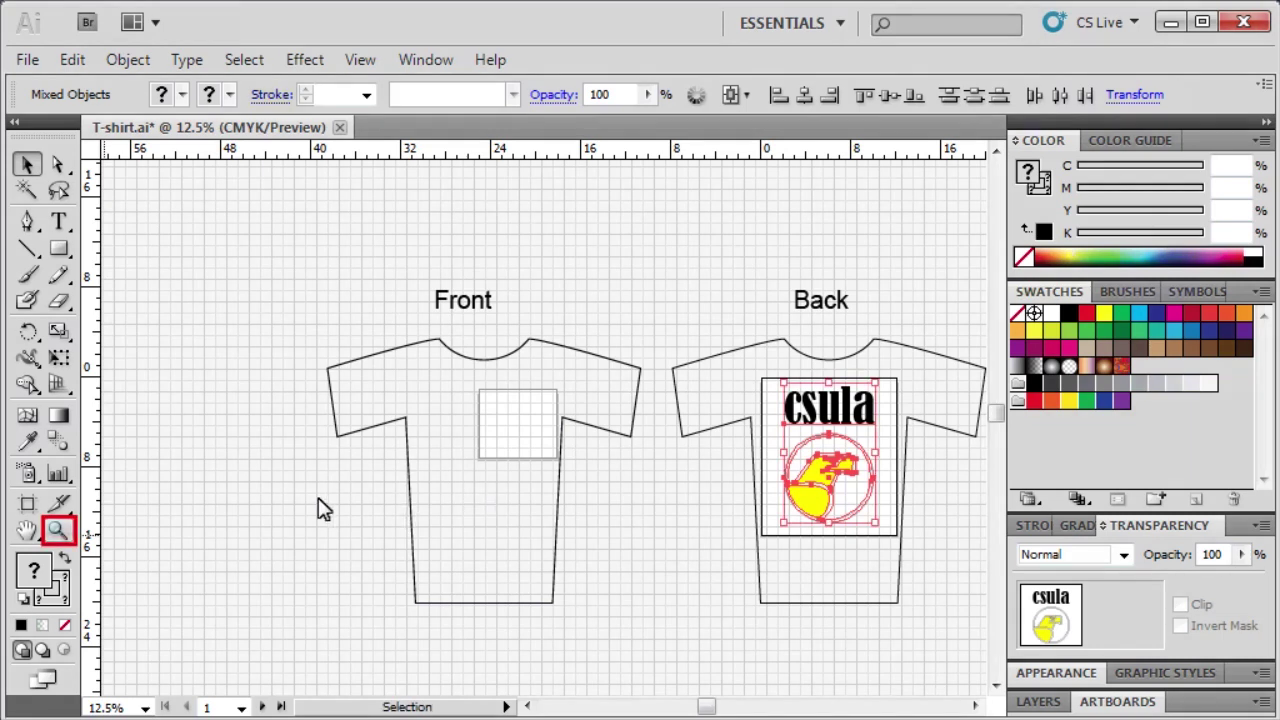
Zoom in twice on the Front shirt's pocket area.
click(58, 530)
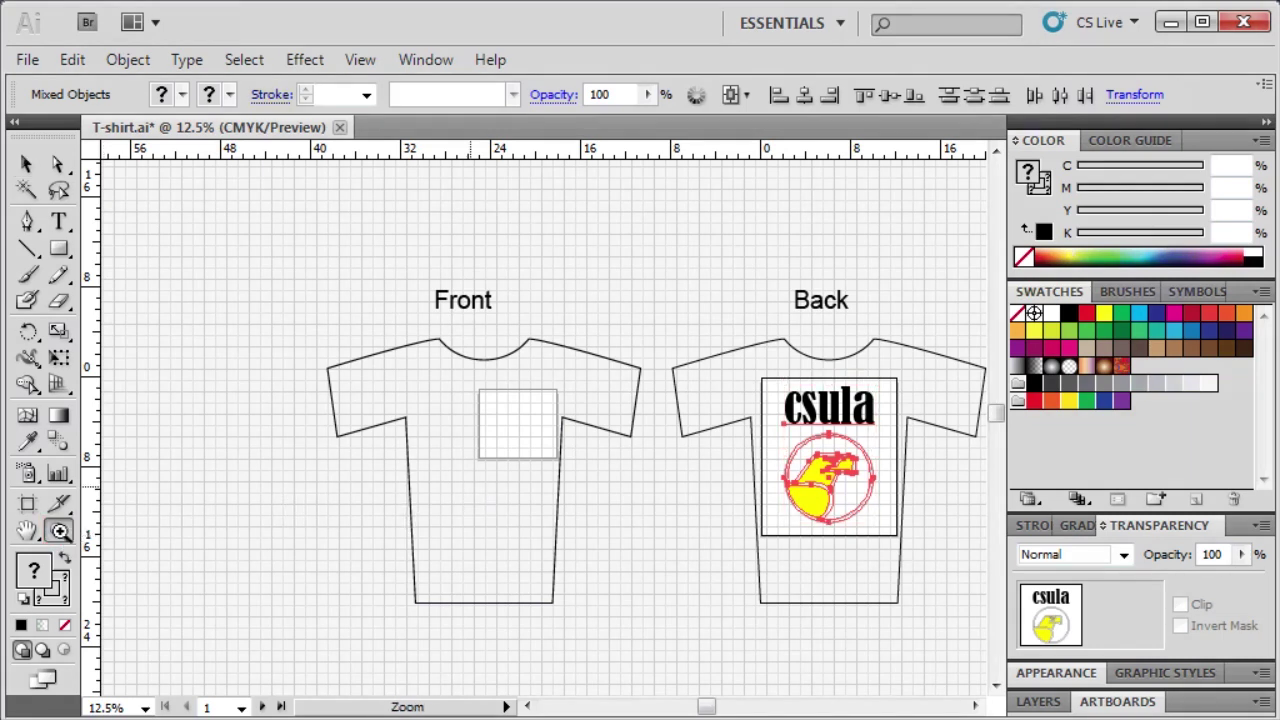
click(469, 486)
click(626, 318)
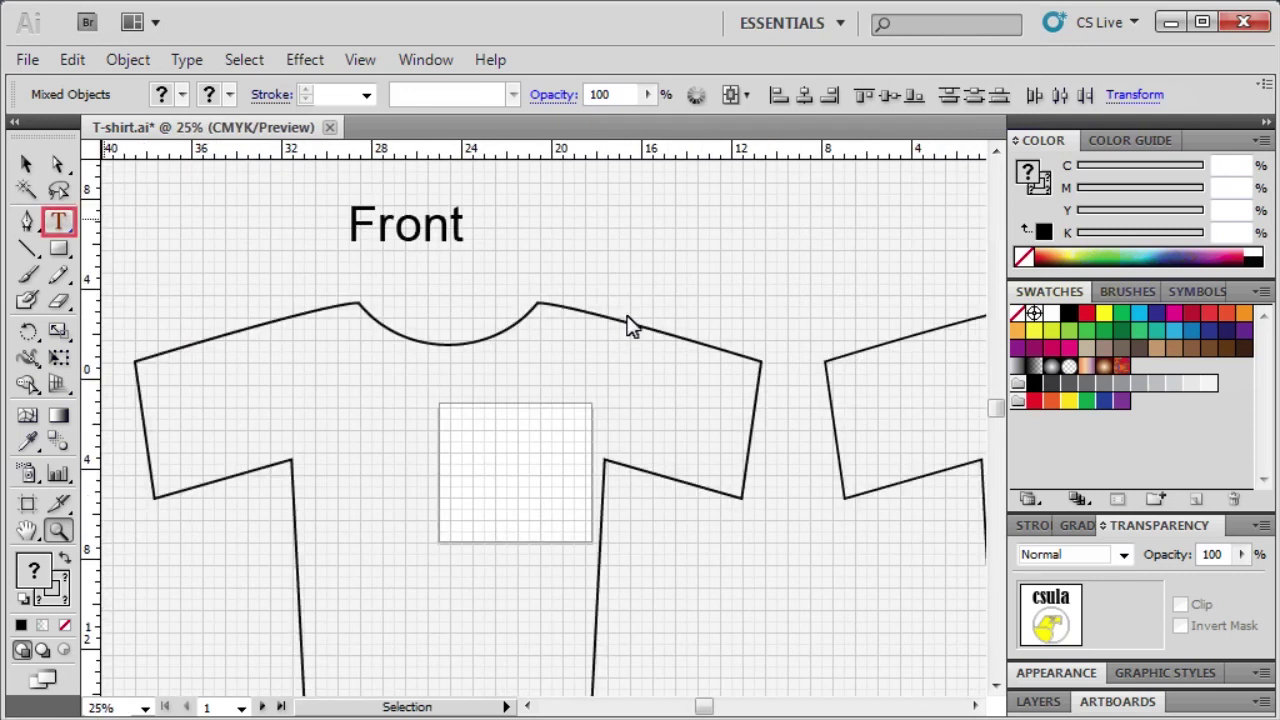
click(62, 221)
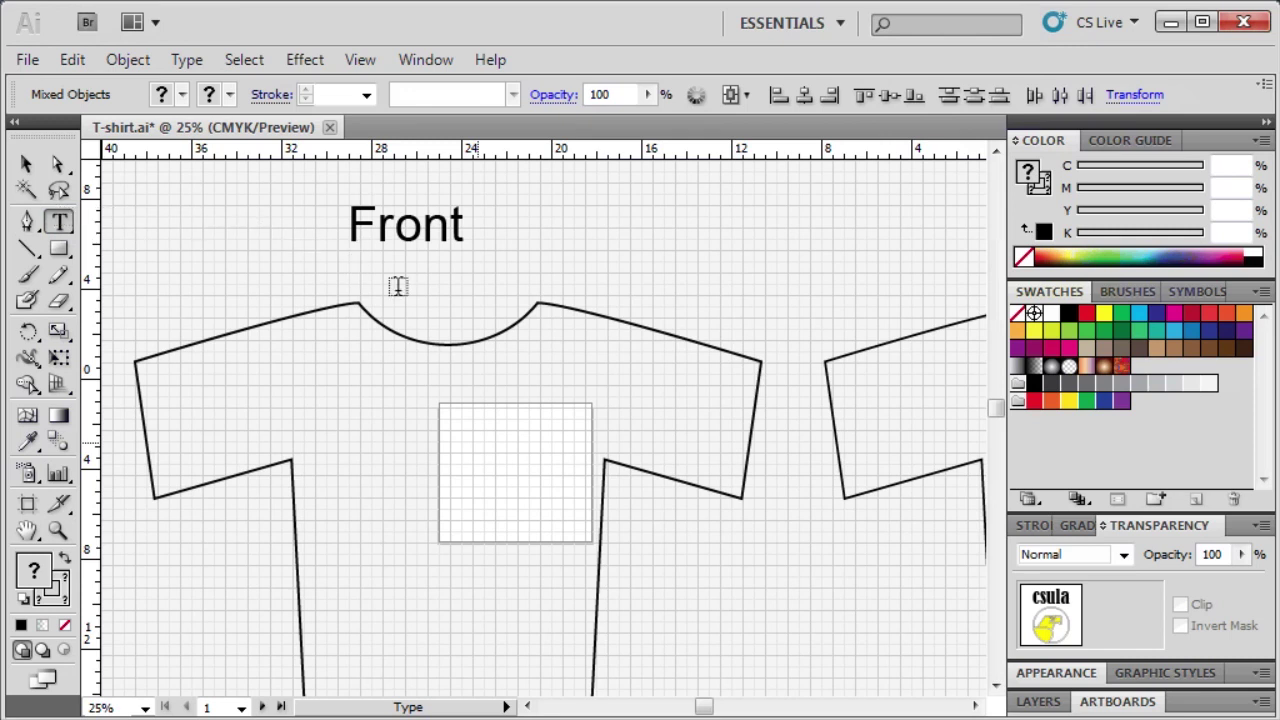
Type 'ITS' in capitals on the front shirt's pocket.
click(476, 438)
text(its)
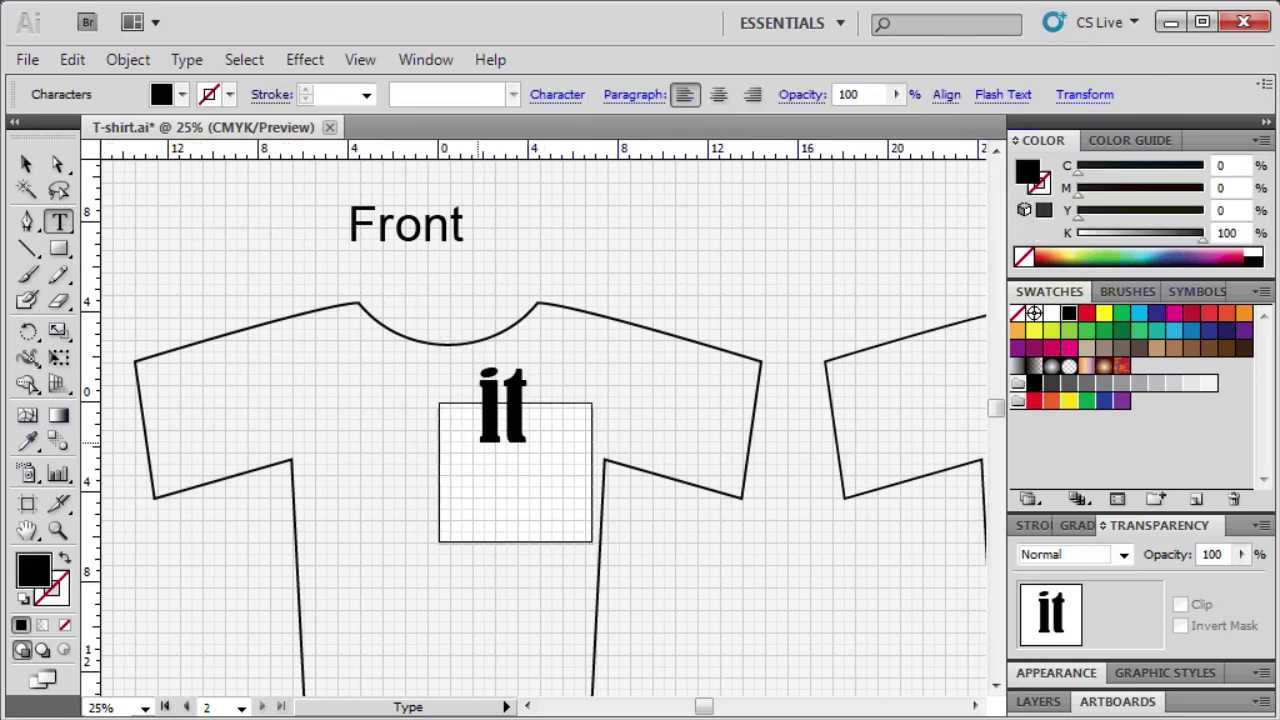
key(BackSpace)
key(BackSpace)
key(BackSpace)
text(ITS)
key(Escape)
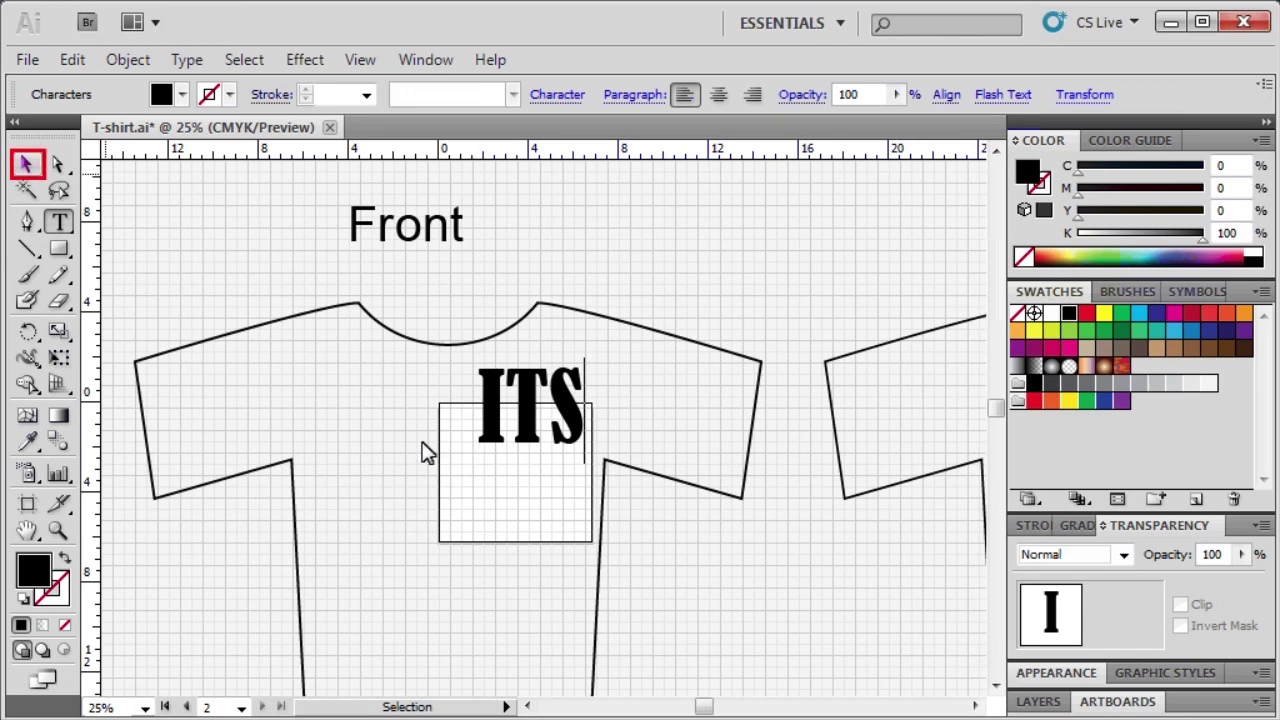
click(22, 166)
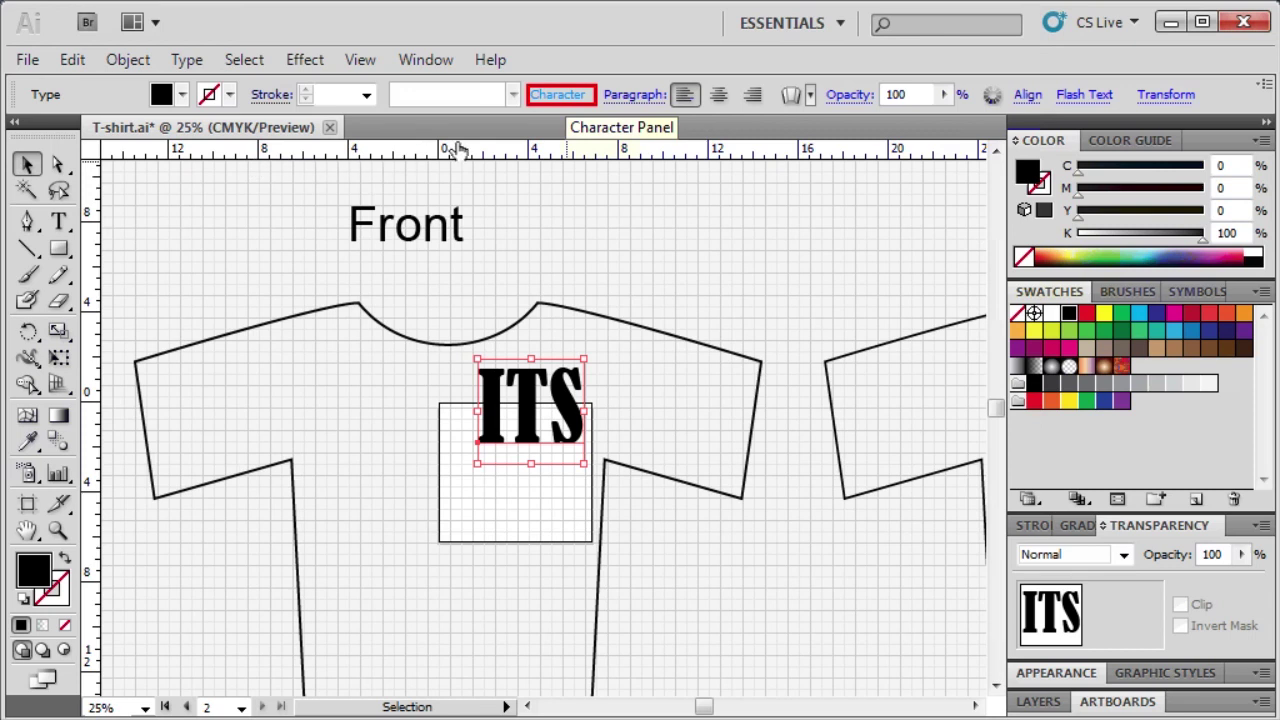
Resize the ITS text to 175 pt and place it at the pocket's top-left corner.
click(571, 94)
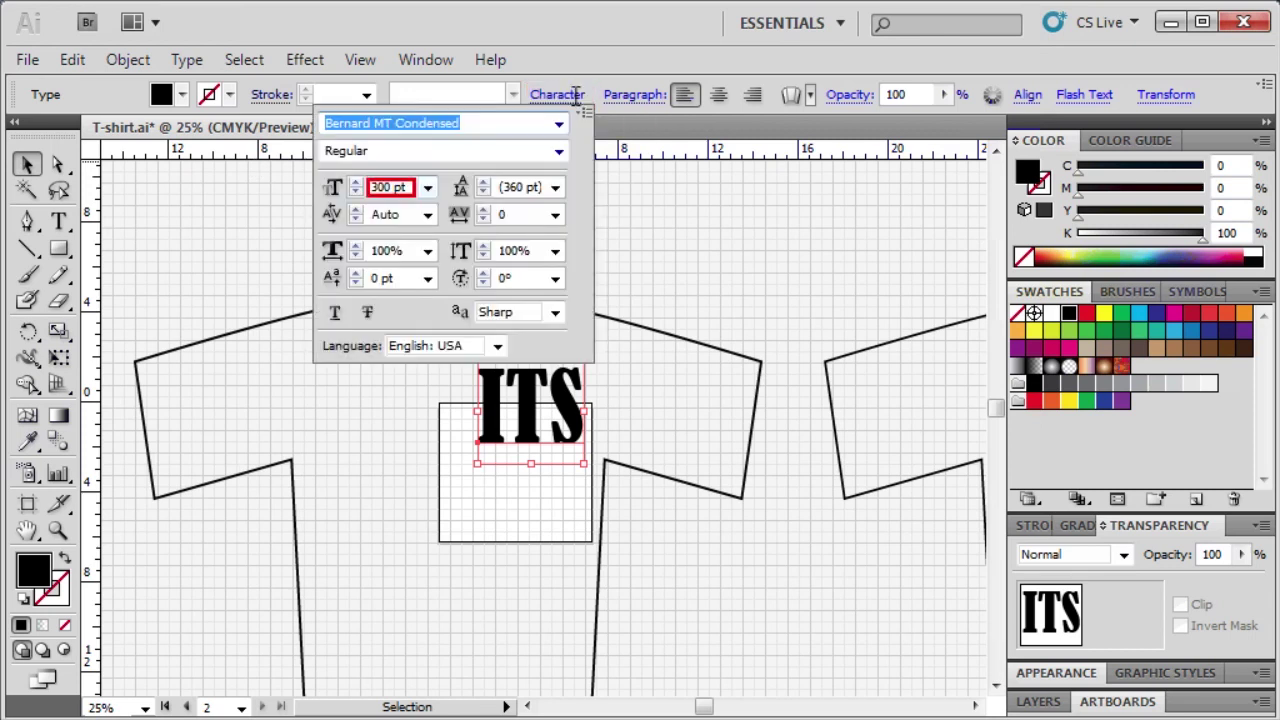
click(396, 189)
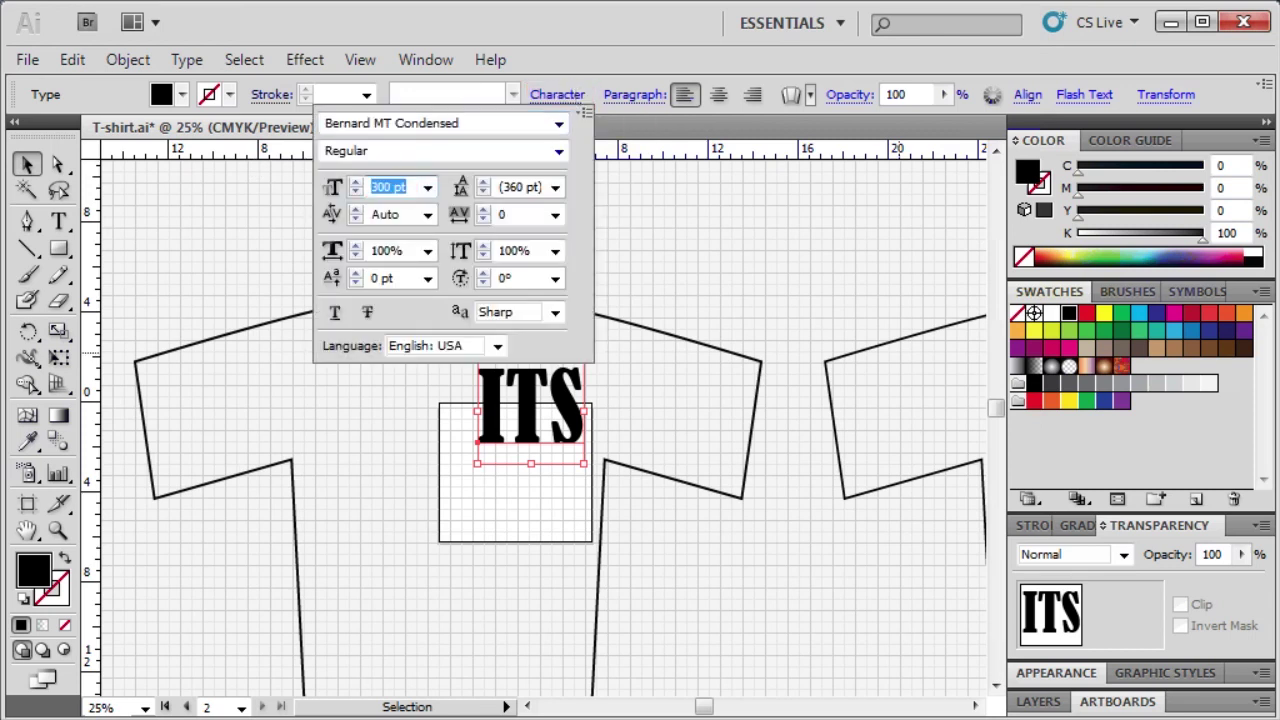
text(175)
key(Return)
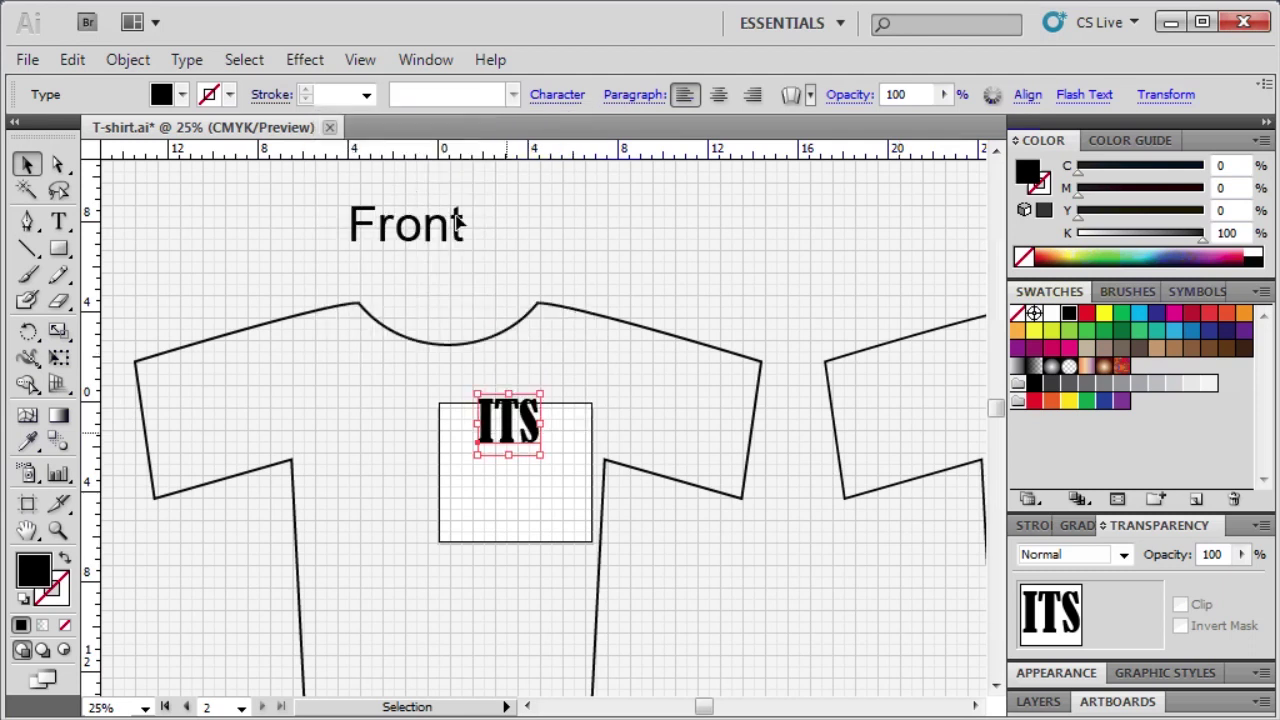
drag(506, 441, 482, 452)
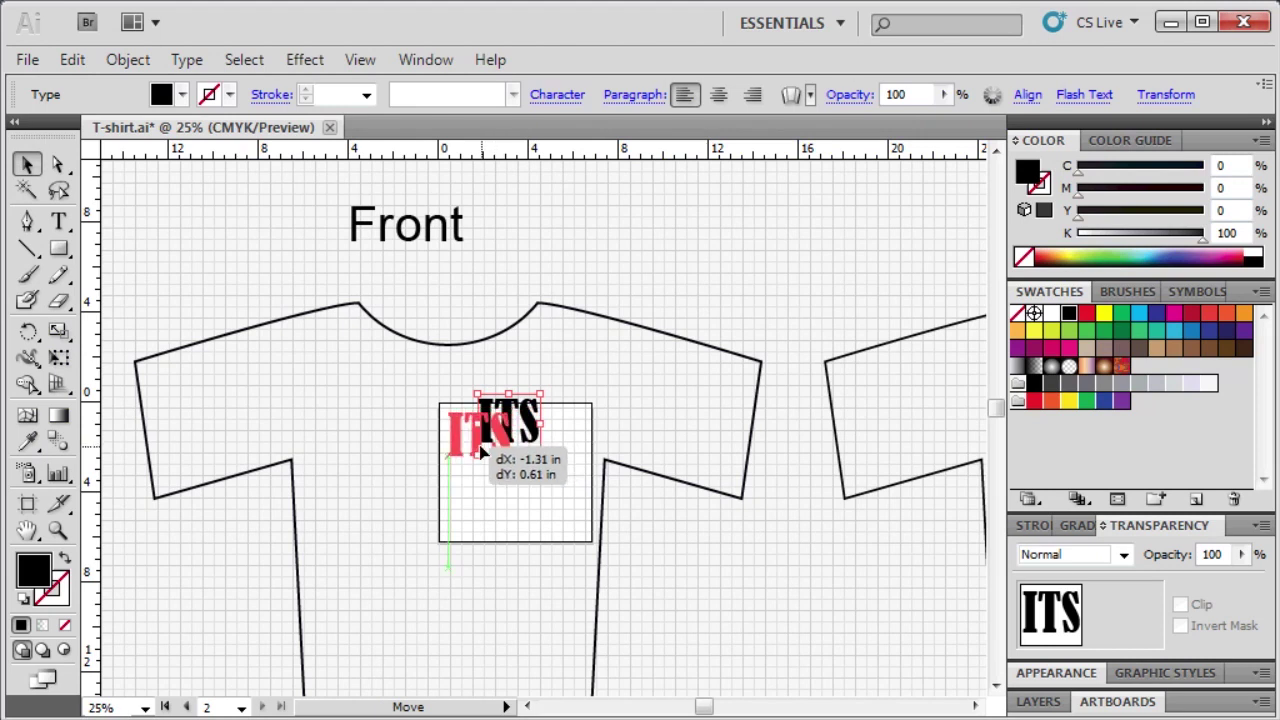
drag(482, 452, 484, 456)
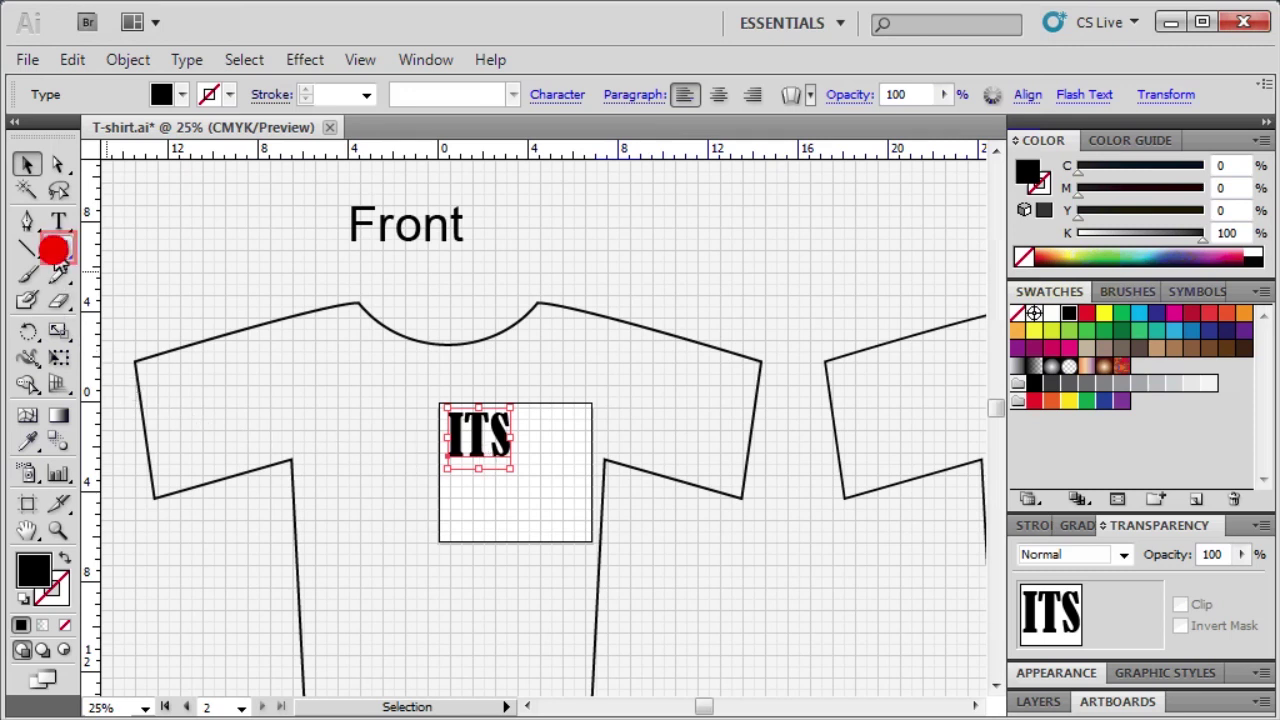
click(58, 248)
Draw a tall oval on the shirt's lower right with white fill and black stroke.
click(130, 305)
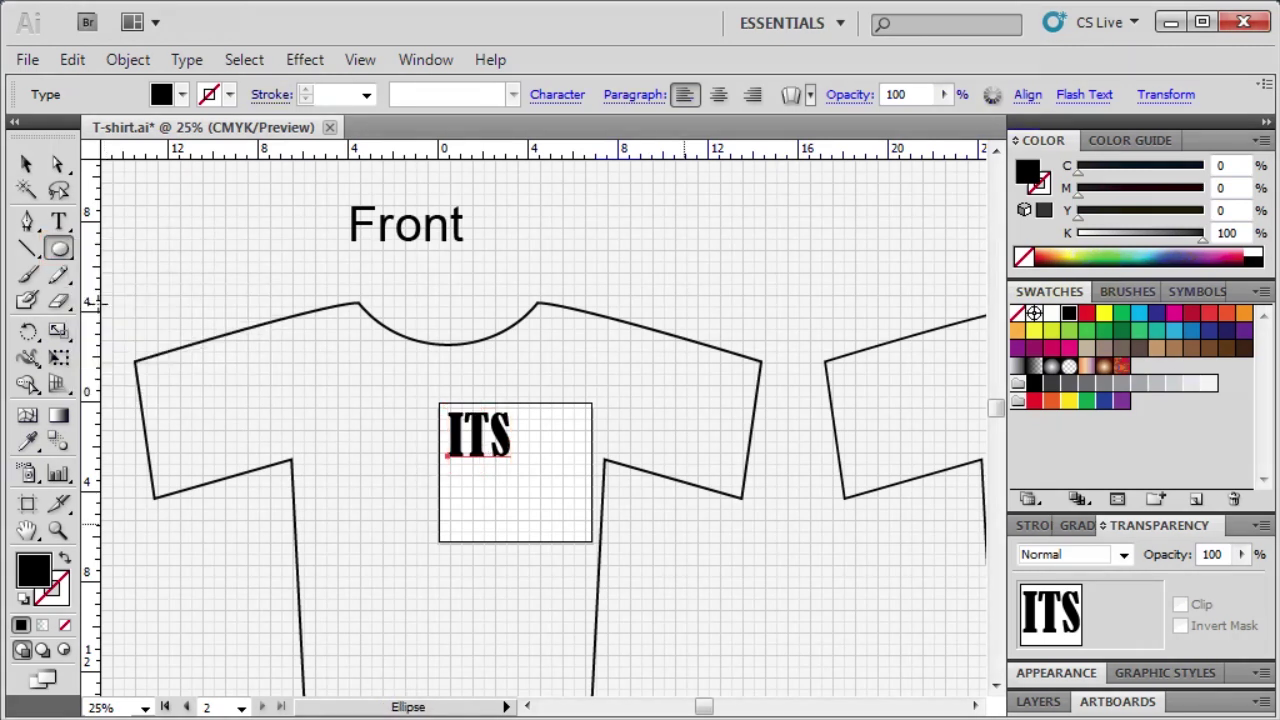
drag(685, 528, 759, 638)
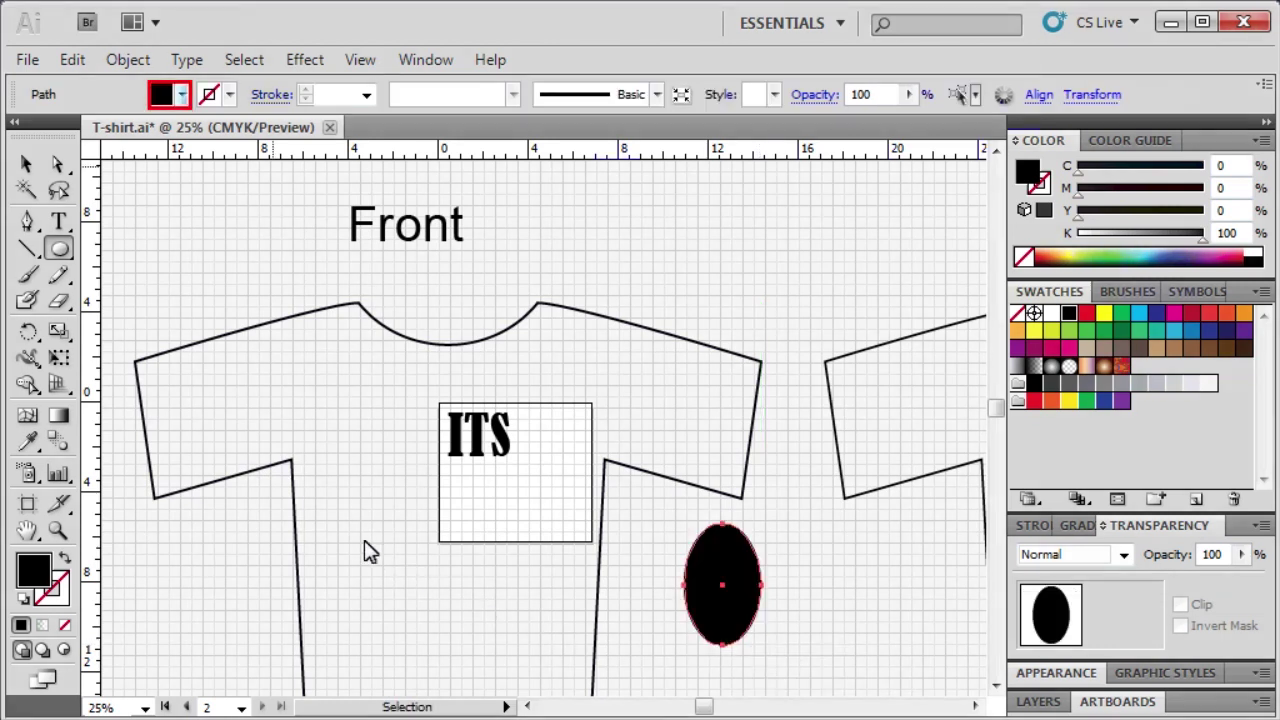
click(182, 97)
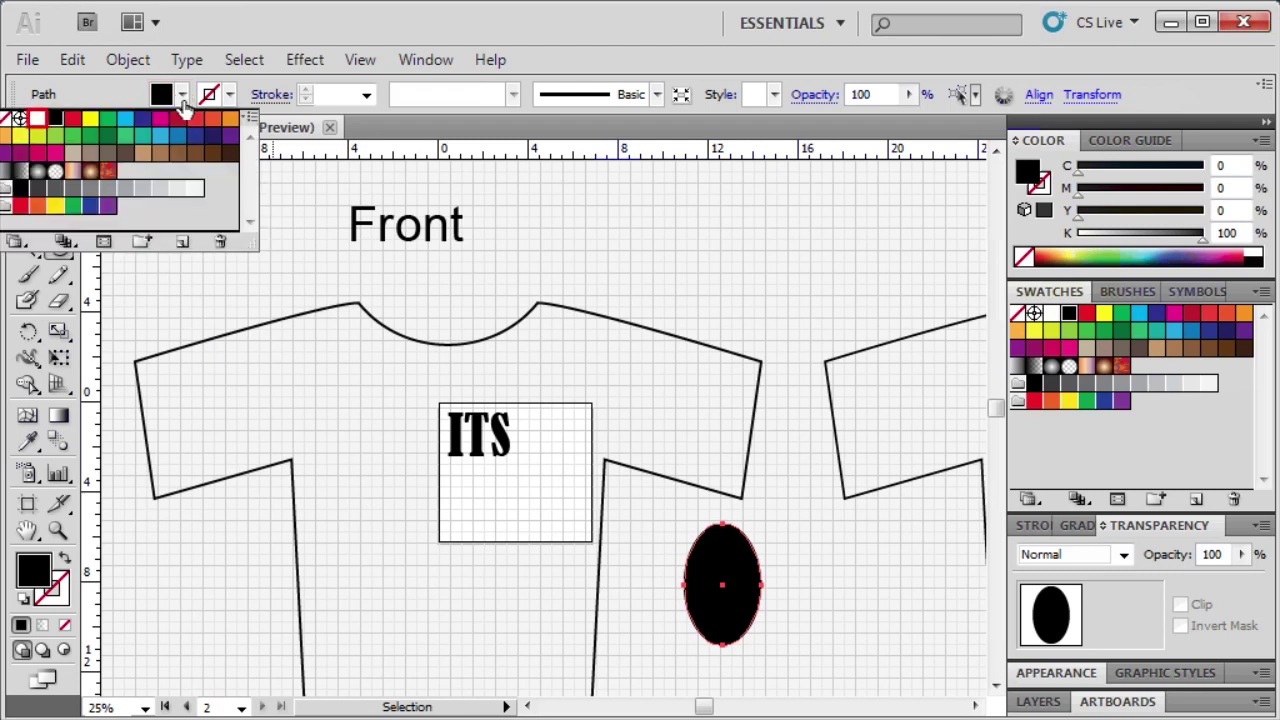
click(37, 119)
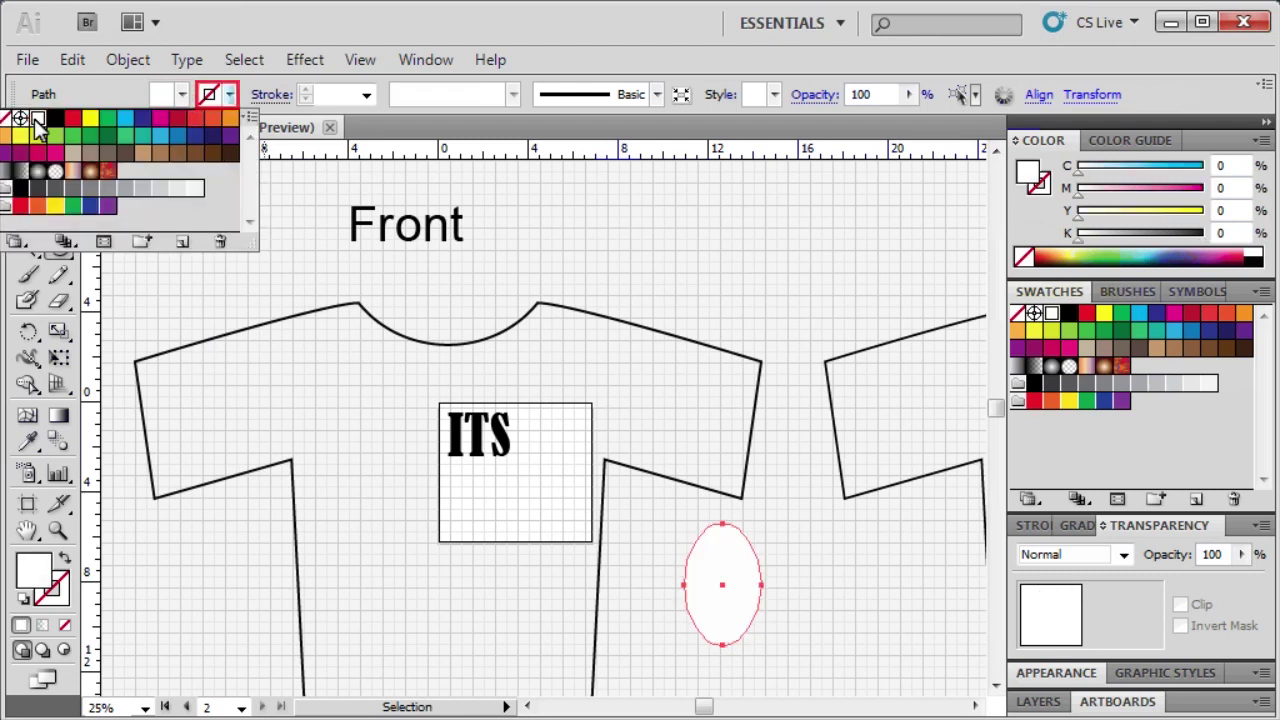
click(212, 100)
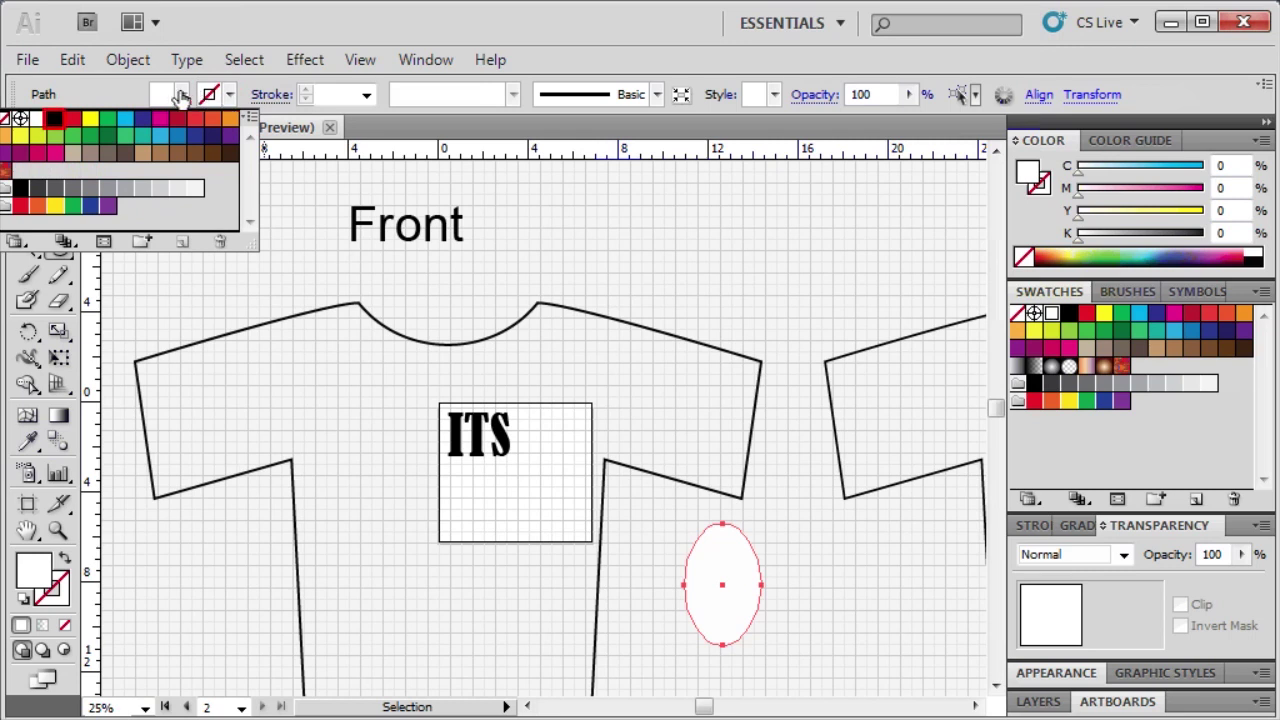
click(55, 119)
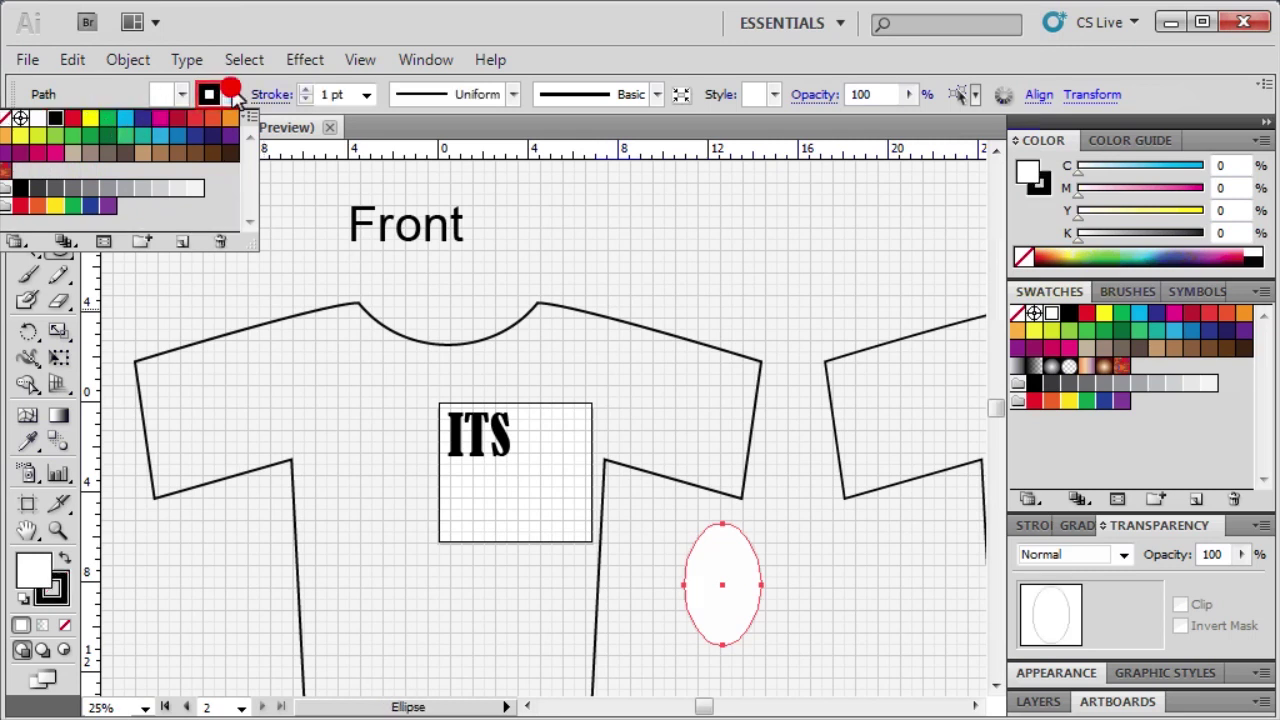
click(231, 95)
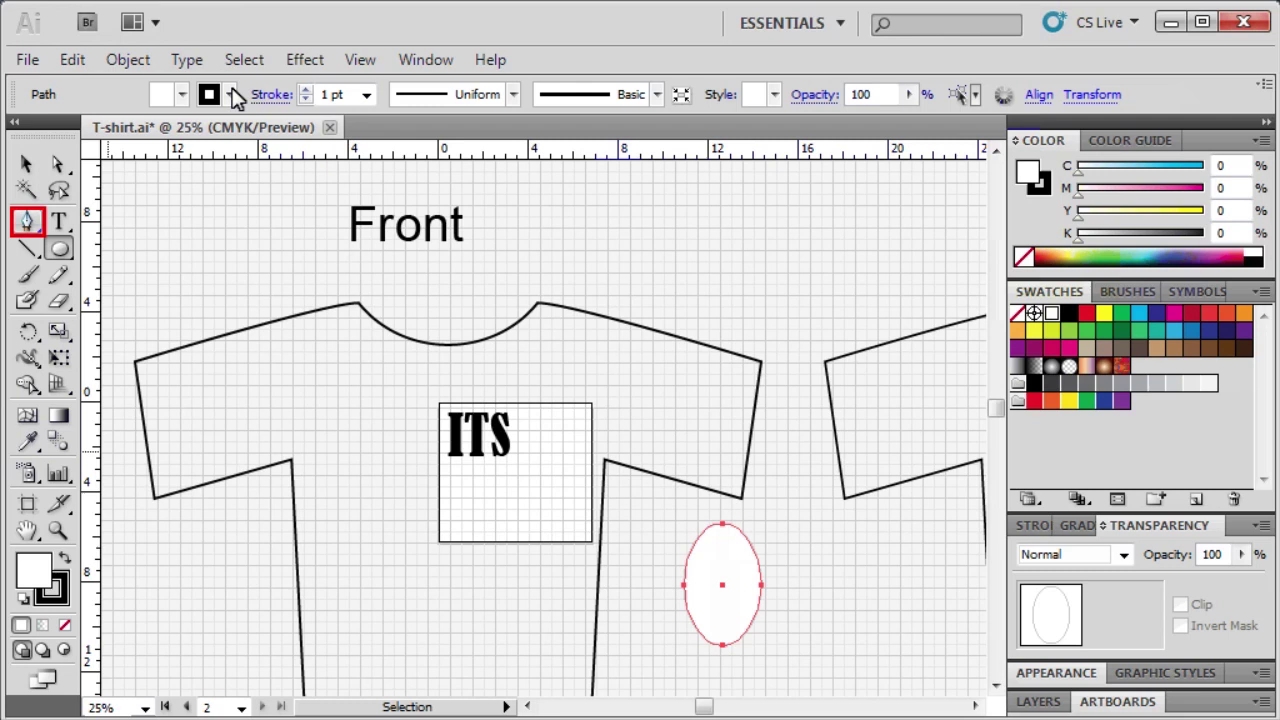
Draw a curved mouse-button path in the oval's upper-left with the Pen tool, then select it.
click(26, 224)
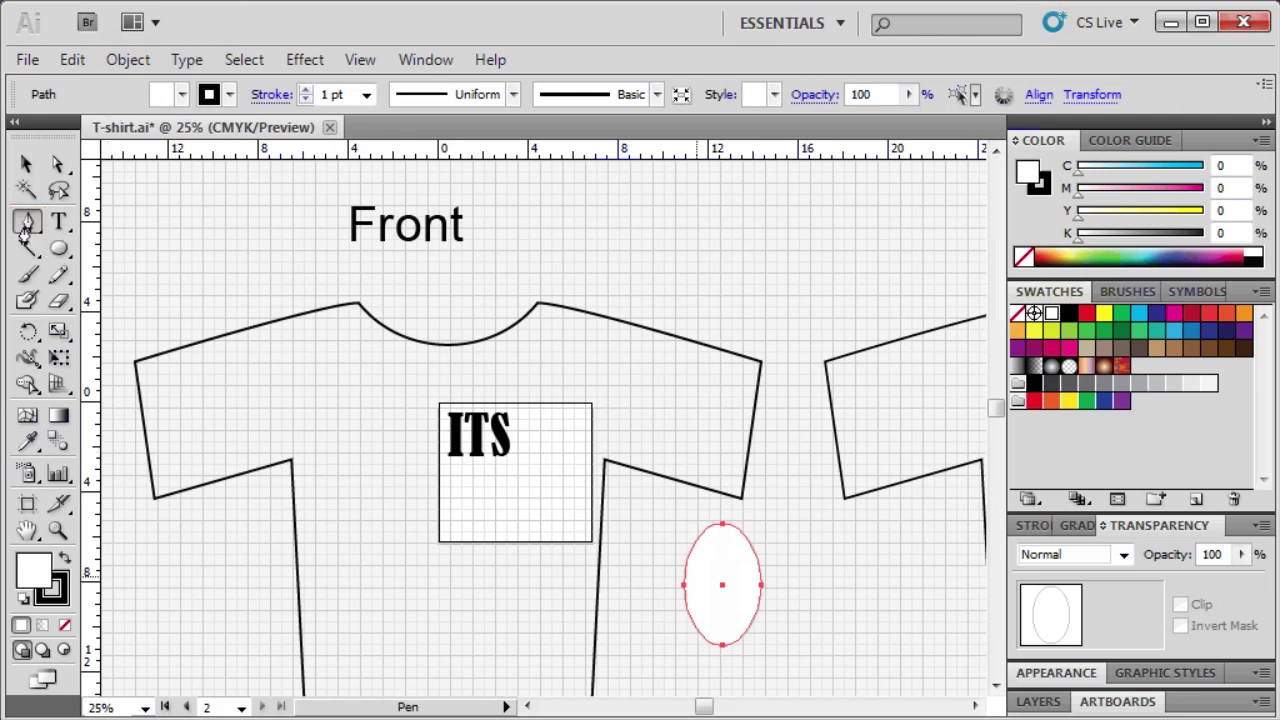
click(695, 578)
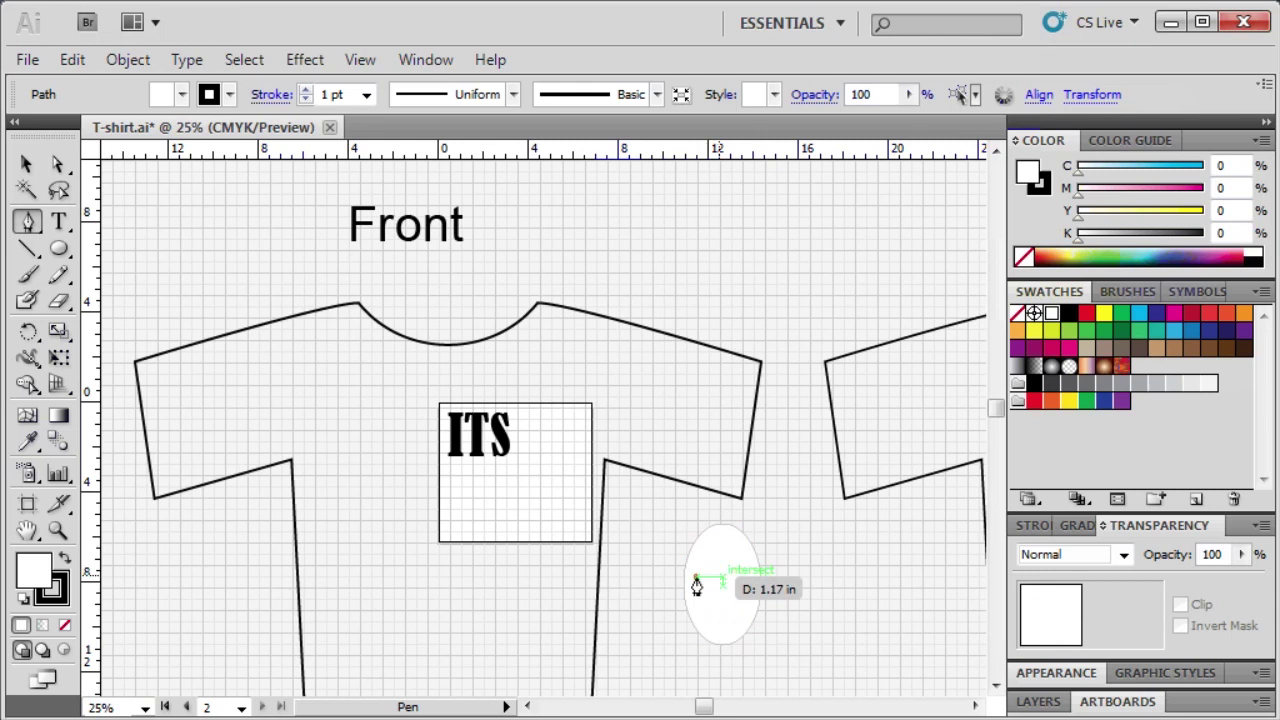
click(716, 579)
click(718, 578)
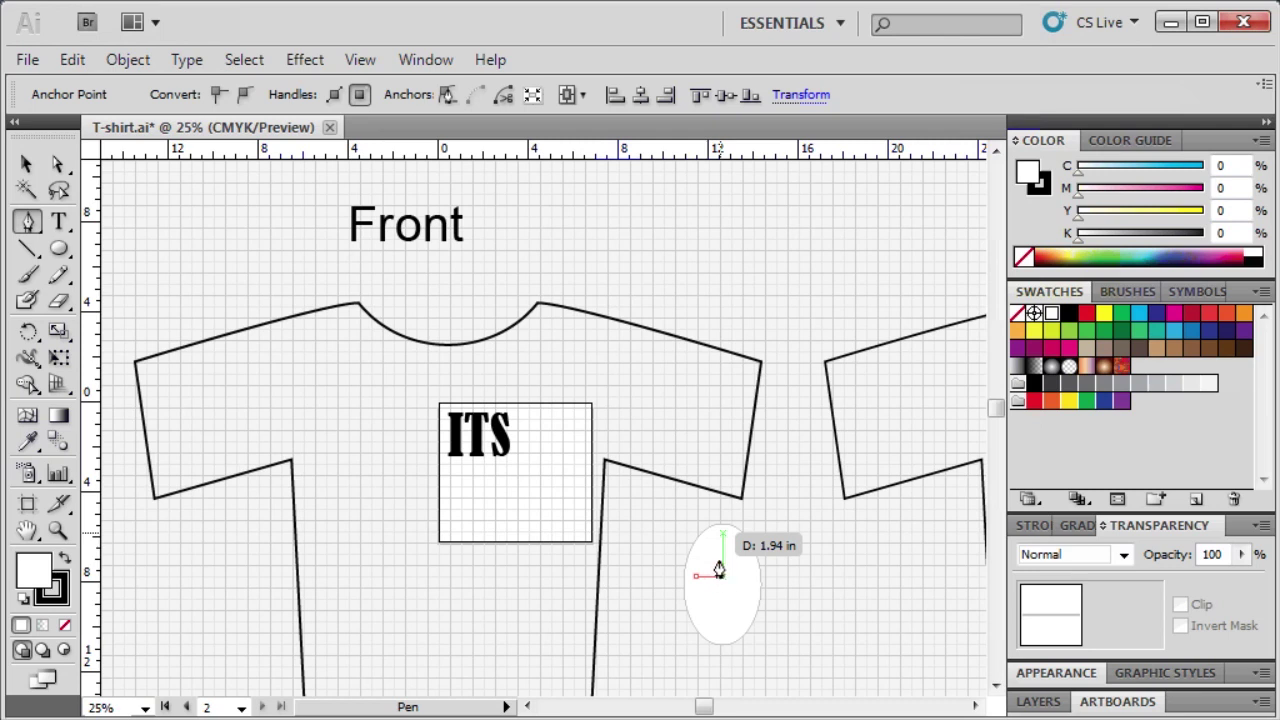
click(719, 536)
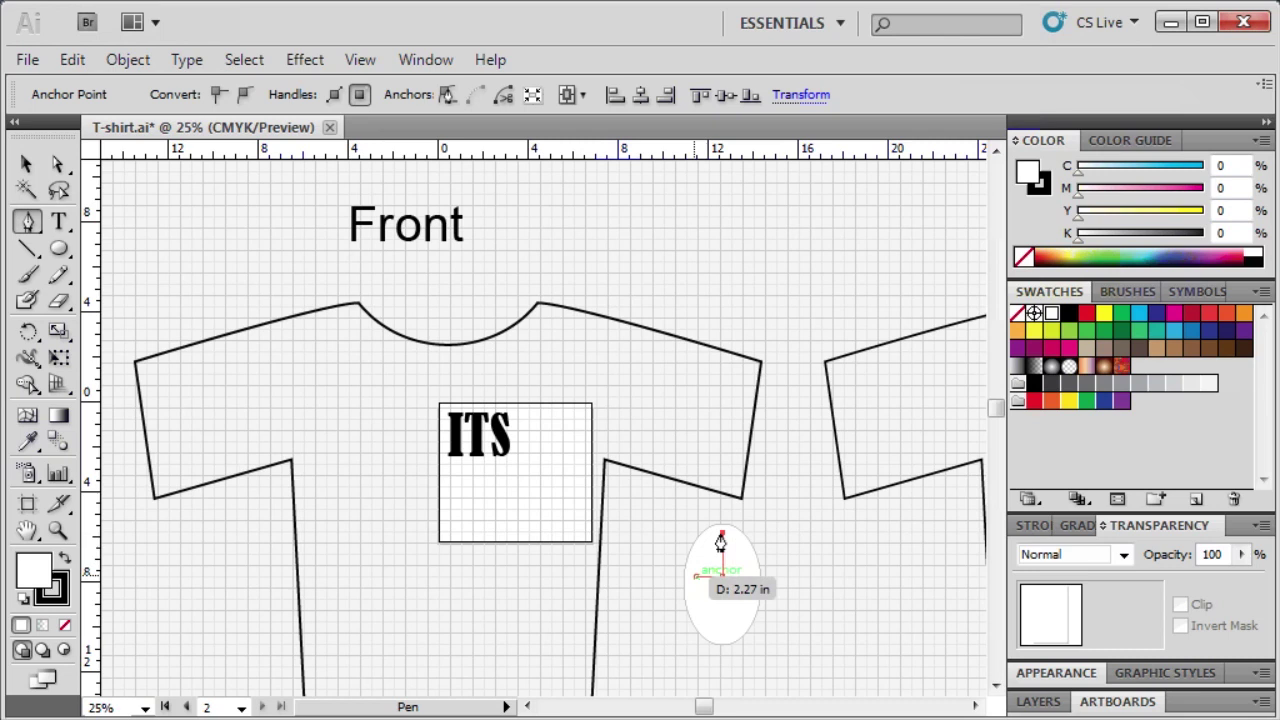
click(692, 576)
drag(692, 576, 702, 604)
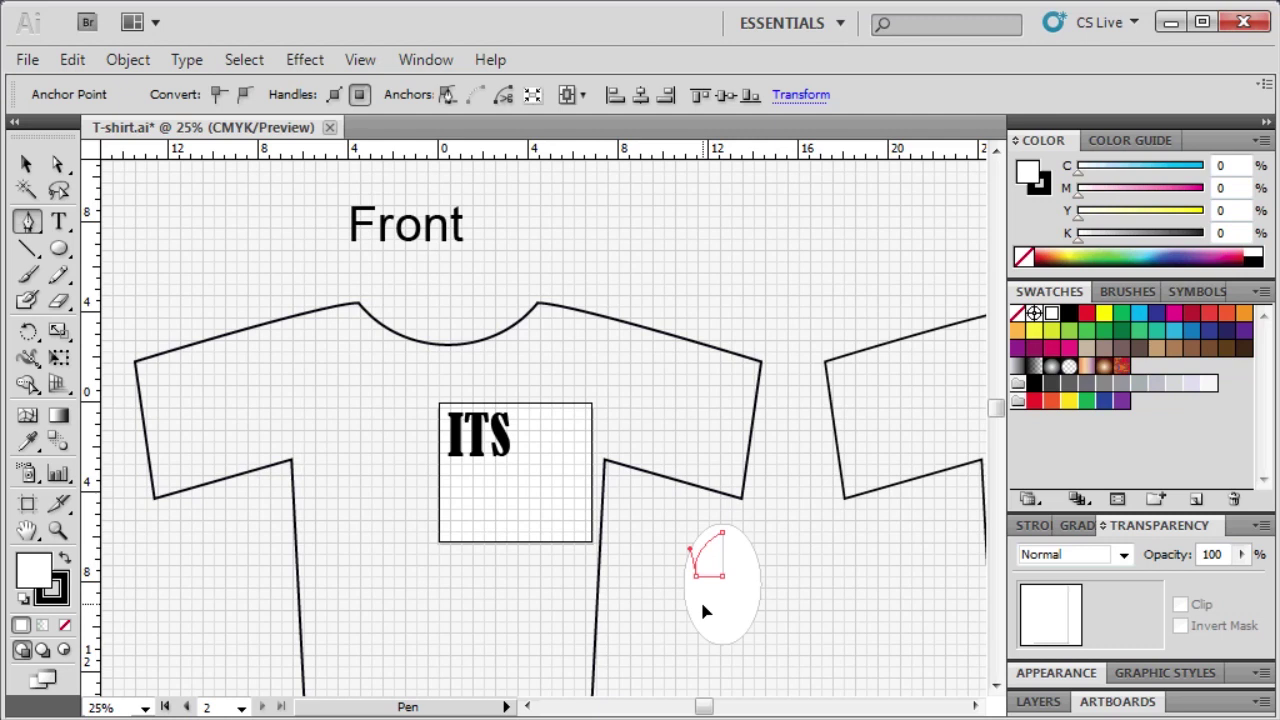
key(v)
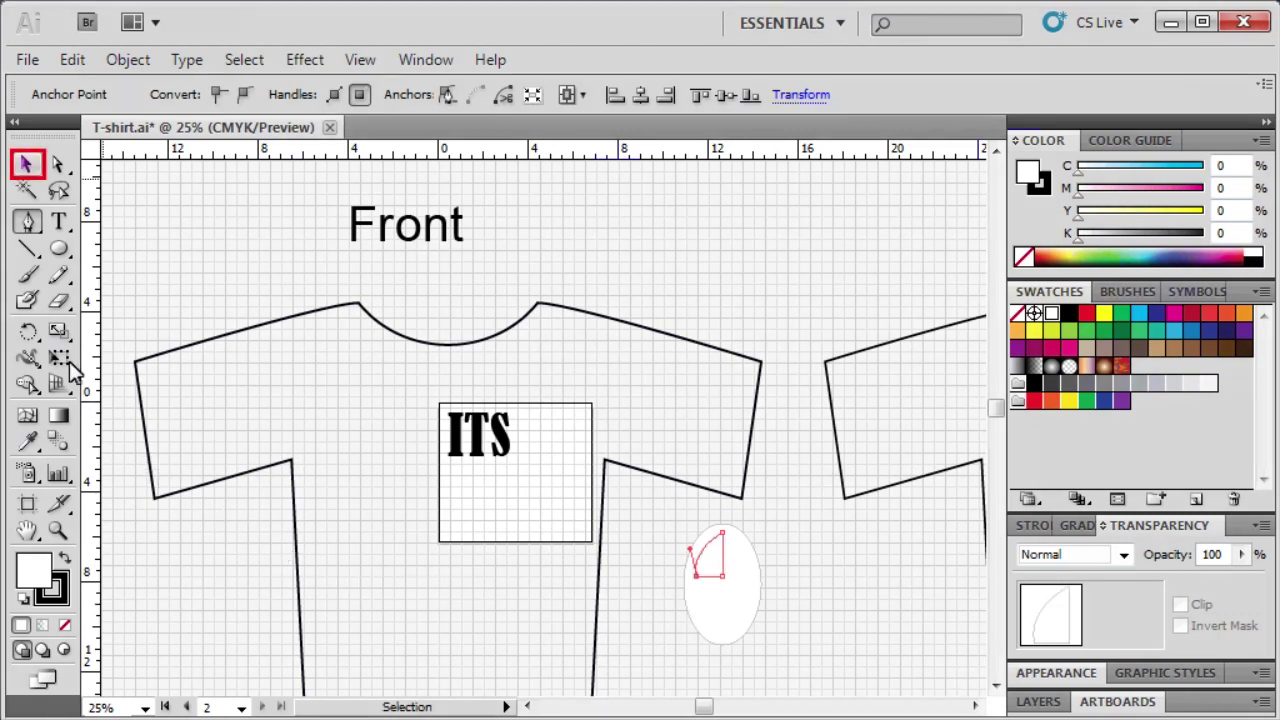
click(26, 164)
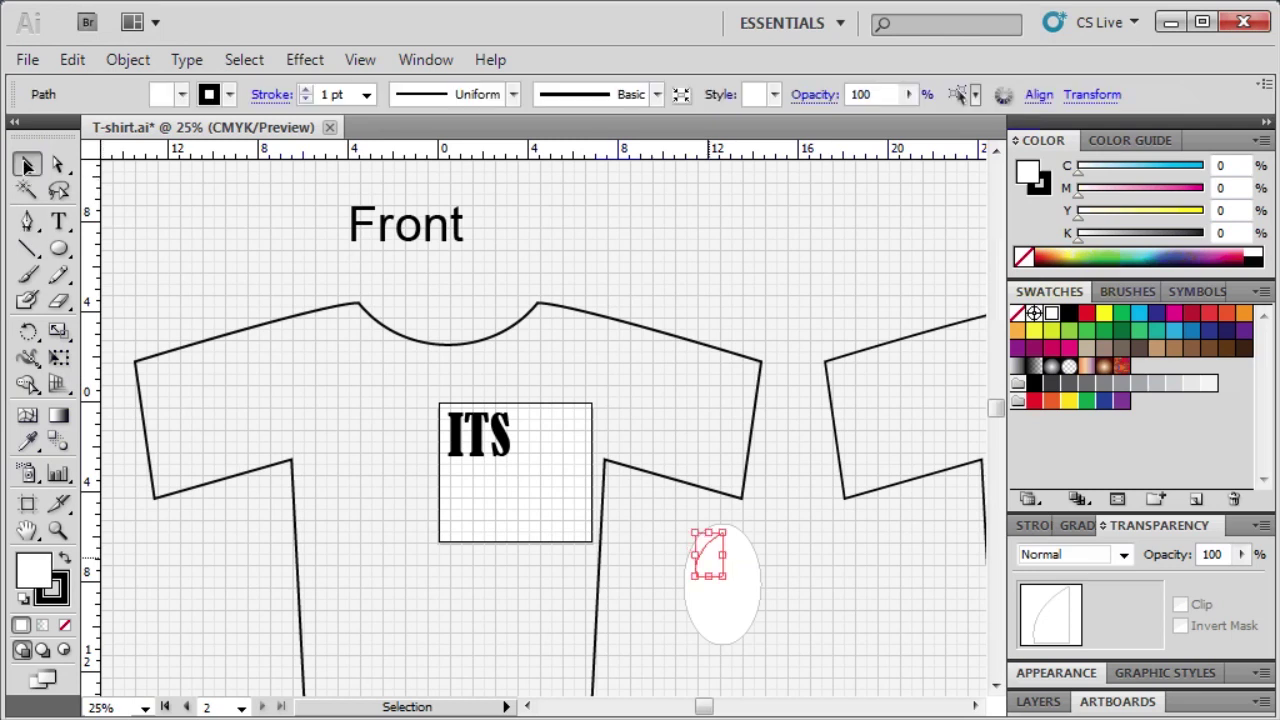
right_click(706, 560)
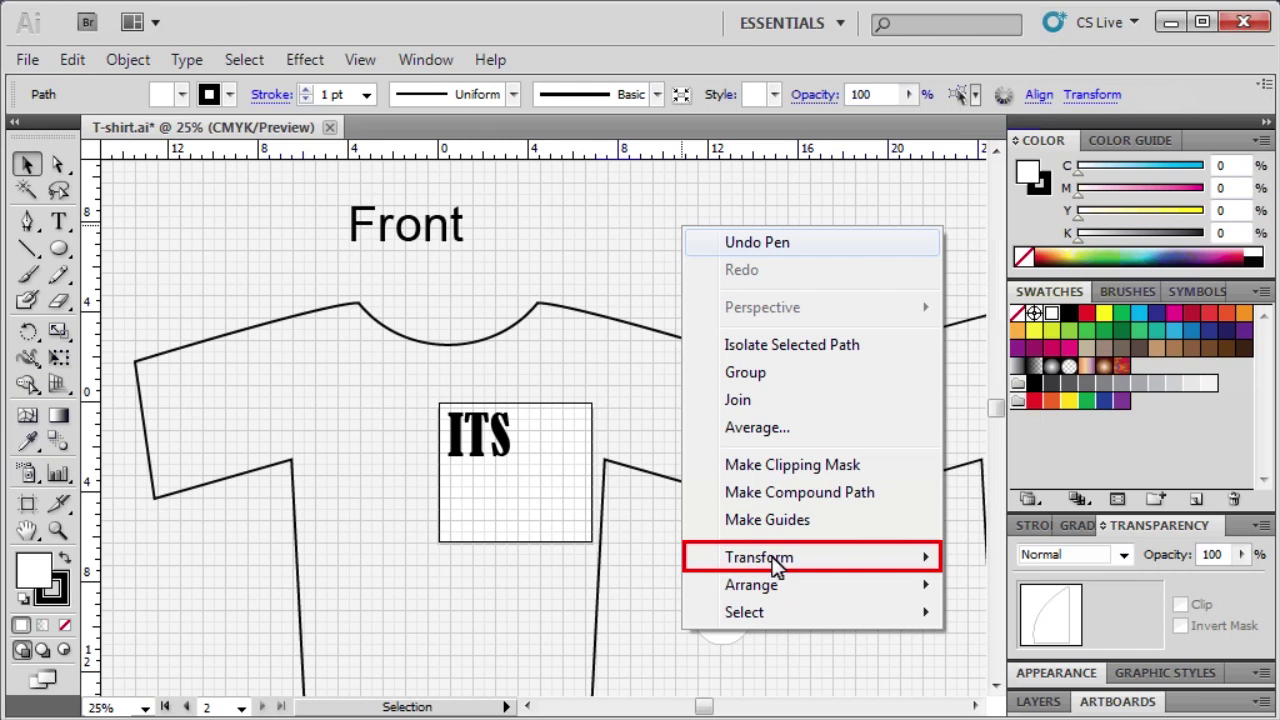
Reflect a copy of the button path and place it on the oval's upper right.
mouse_move(785, 562)
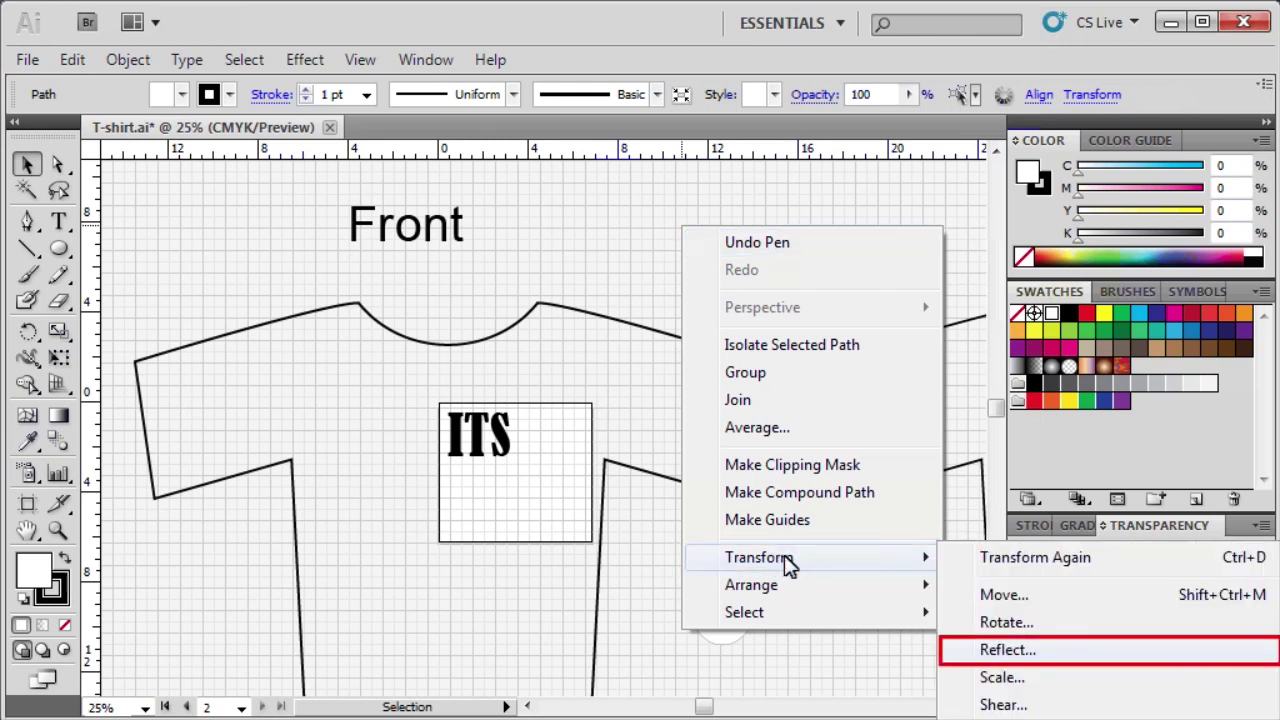
click(1011, 650)
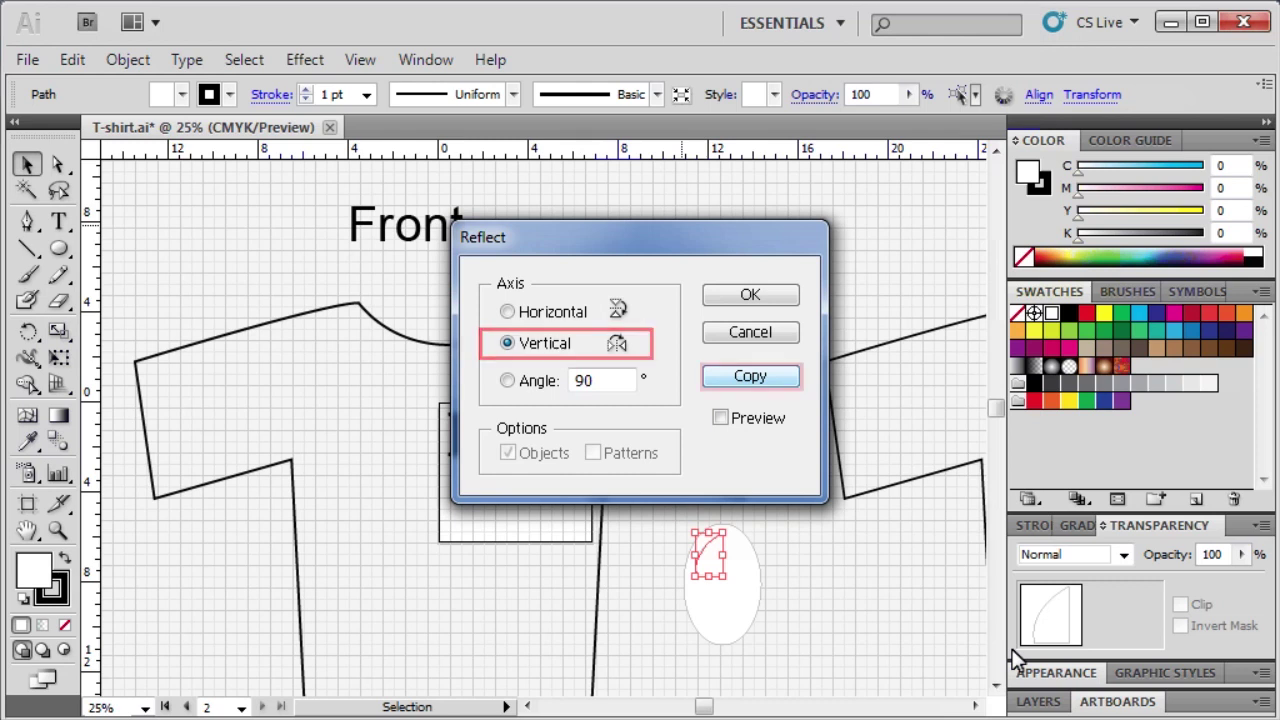
click(766, 376)
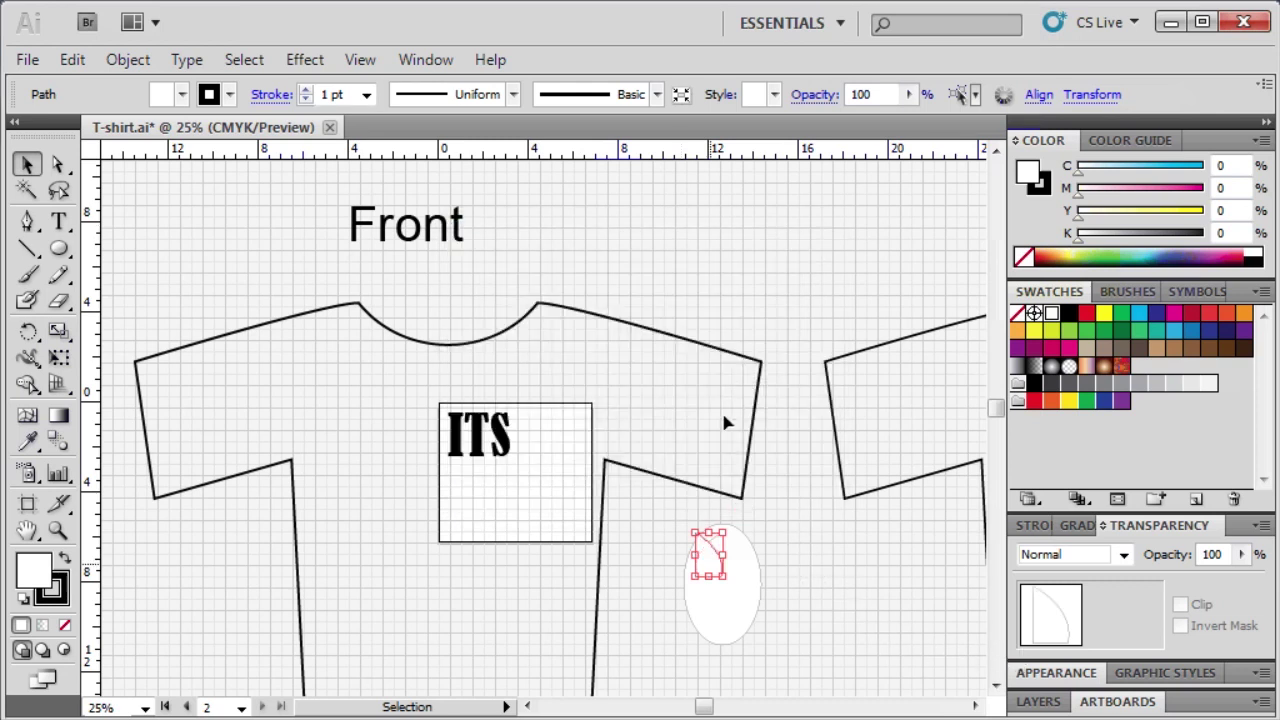
drag(706, 556, 744, 572)
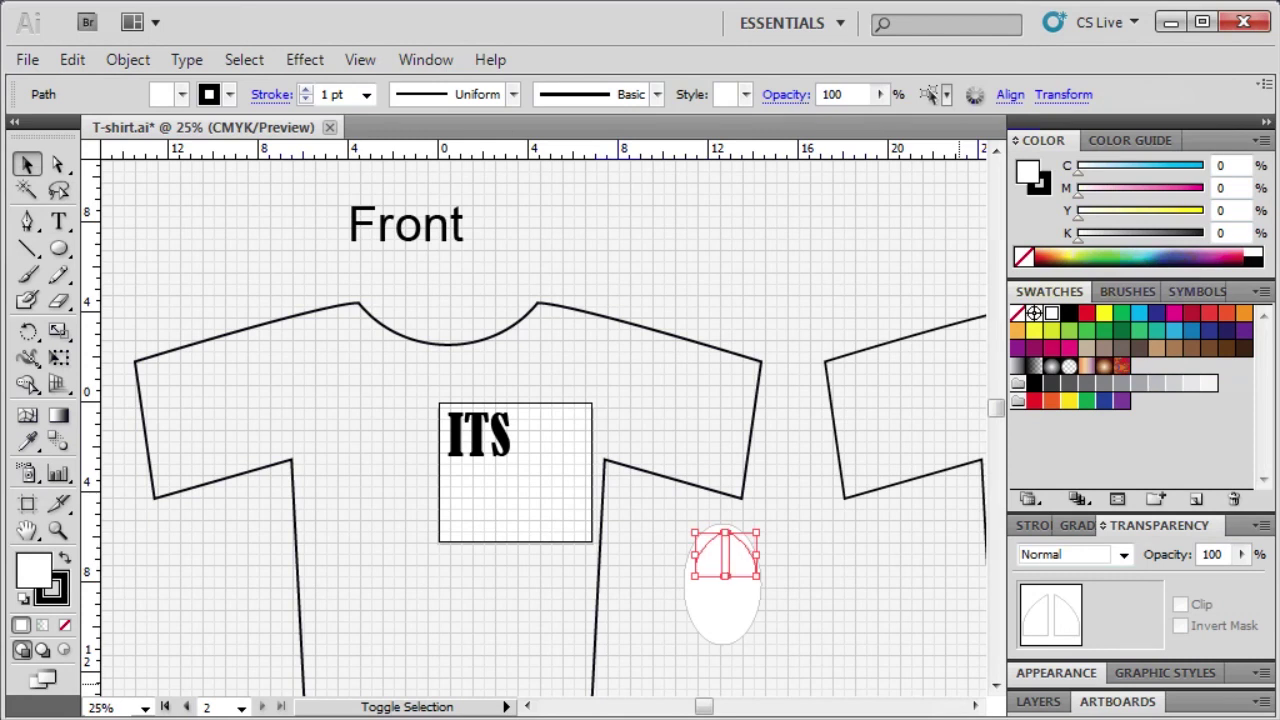
key(shift+Left)
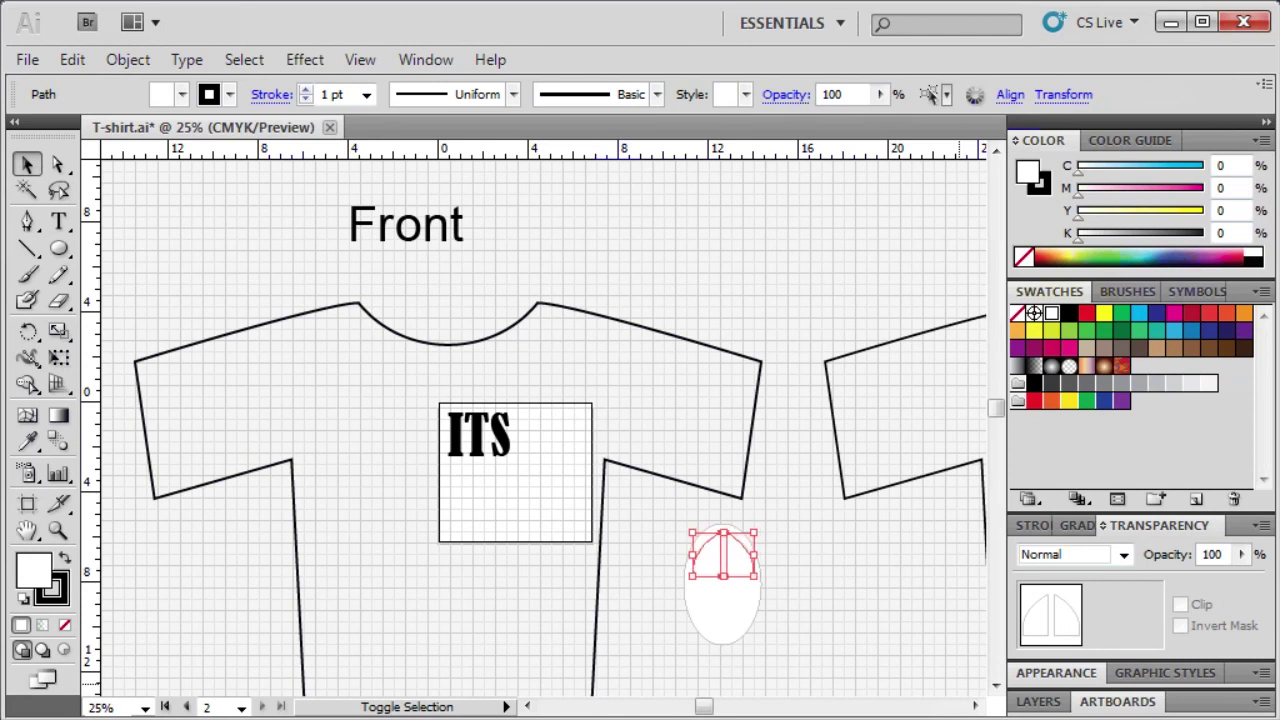
key(ctrl+shift+a)
key(p)
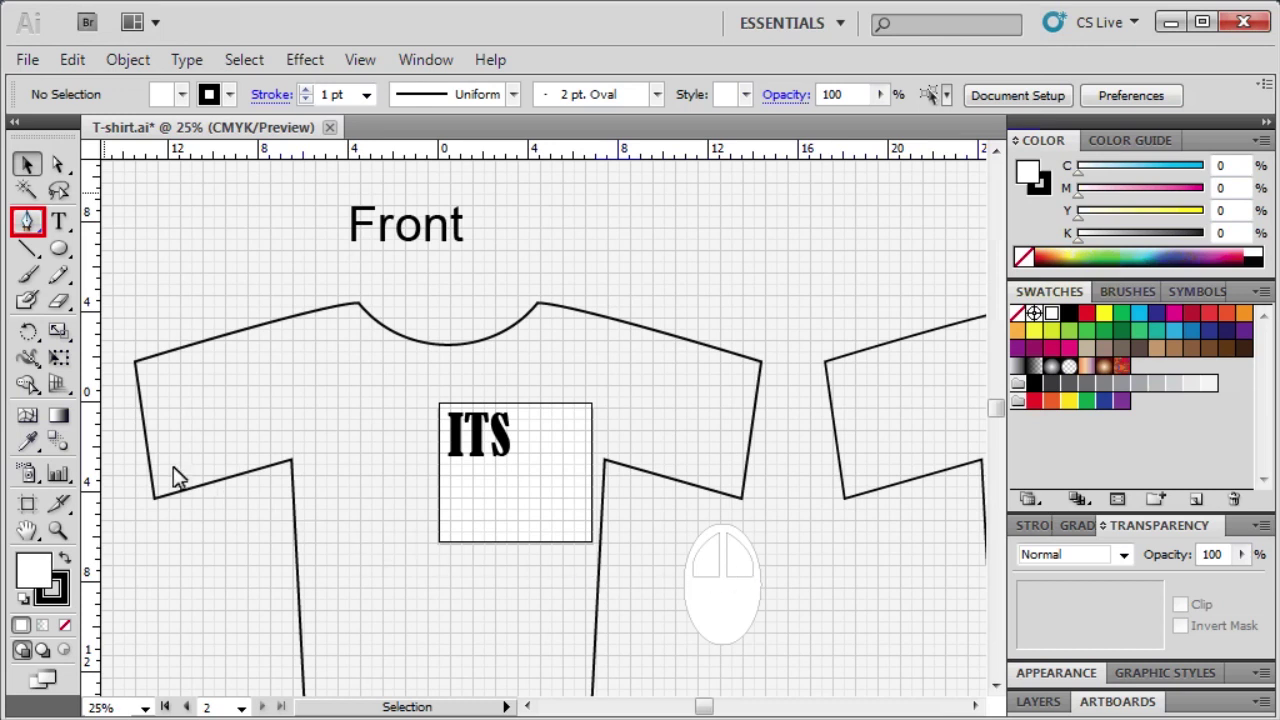
Draw a curved cord path with the Pen tool from the top of the oval toward the shirt's edge.
click(27, 224)
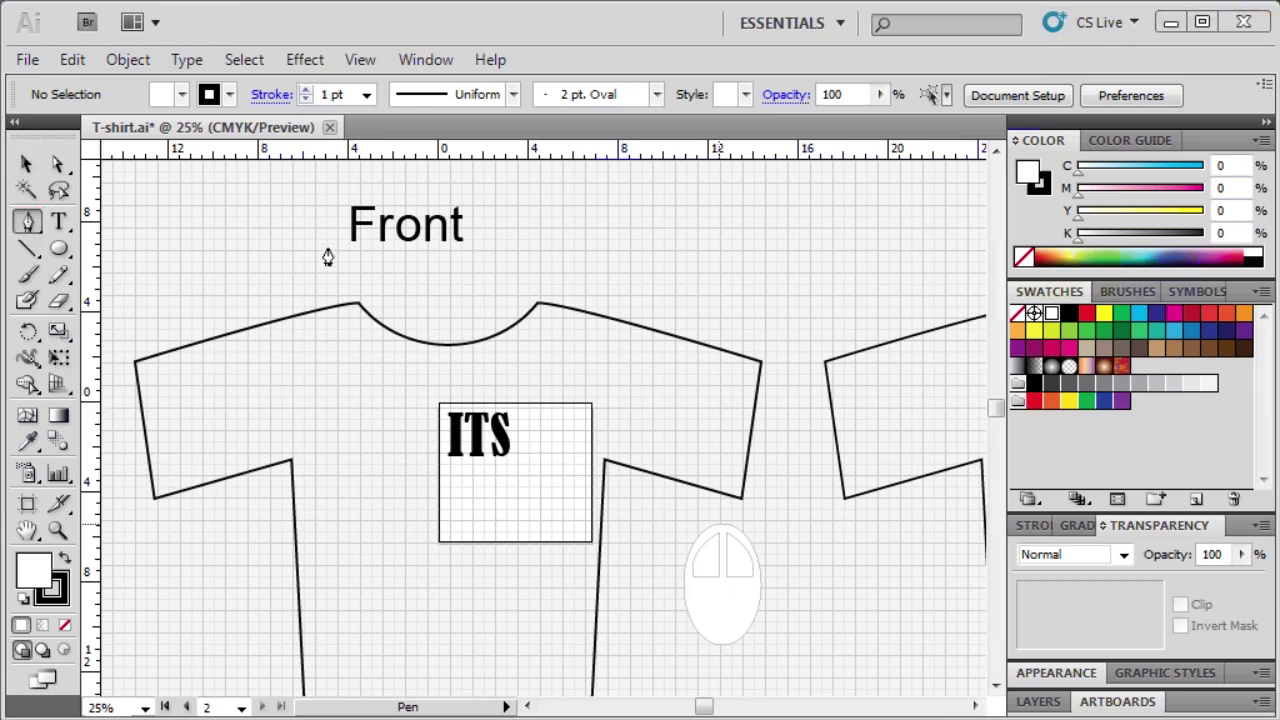
click(719, 526)
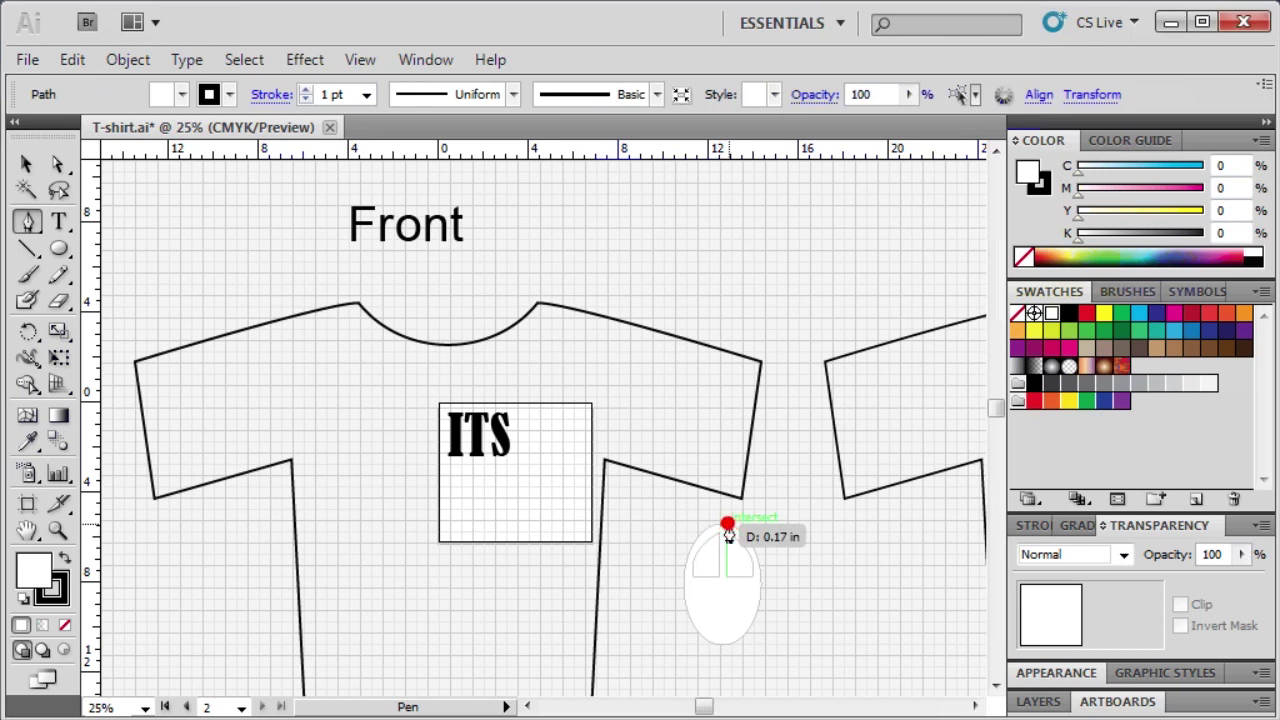
click(727, 531)
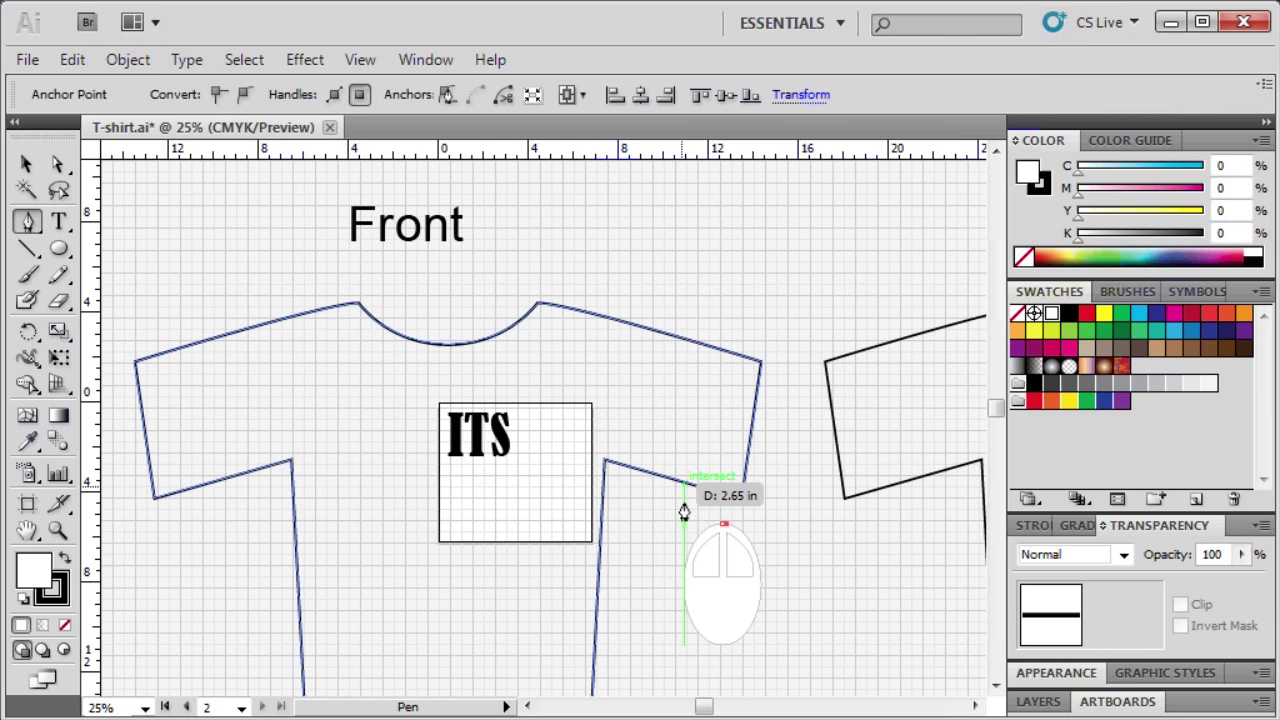
drag(683, 482, 642, 491)
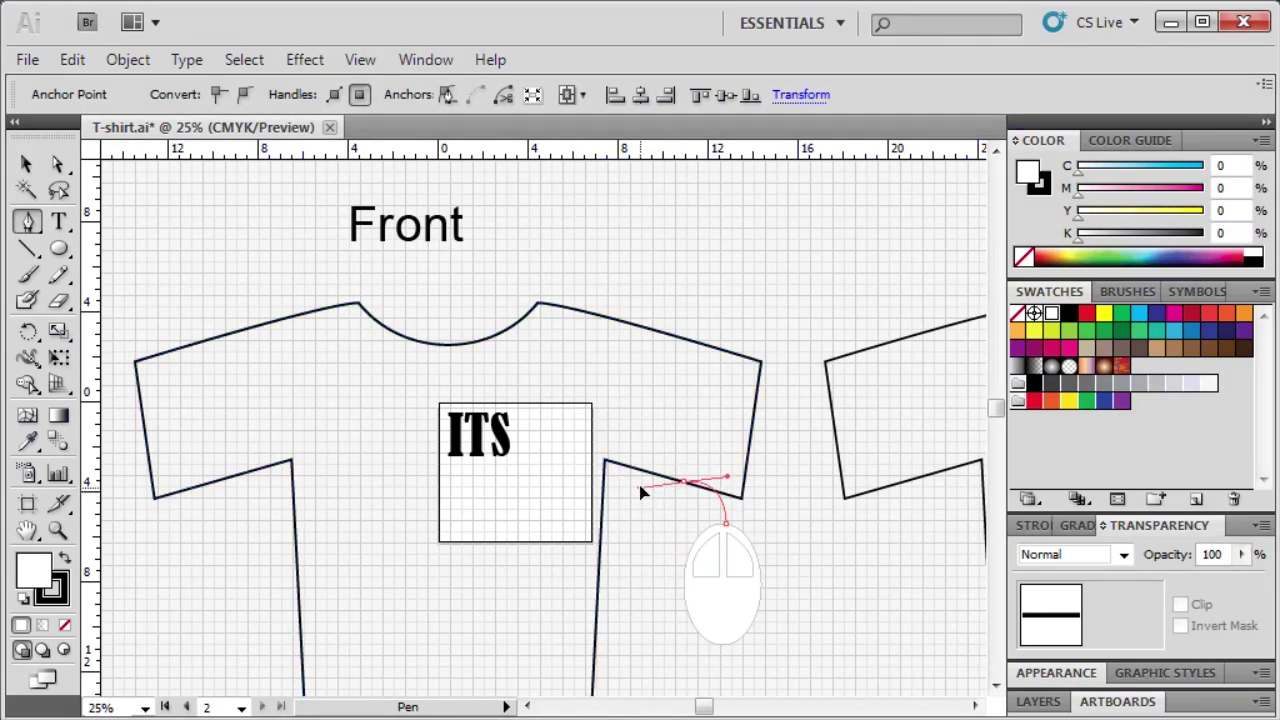
drag(643, 492, 640, 496)
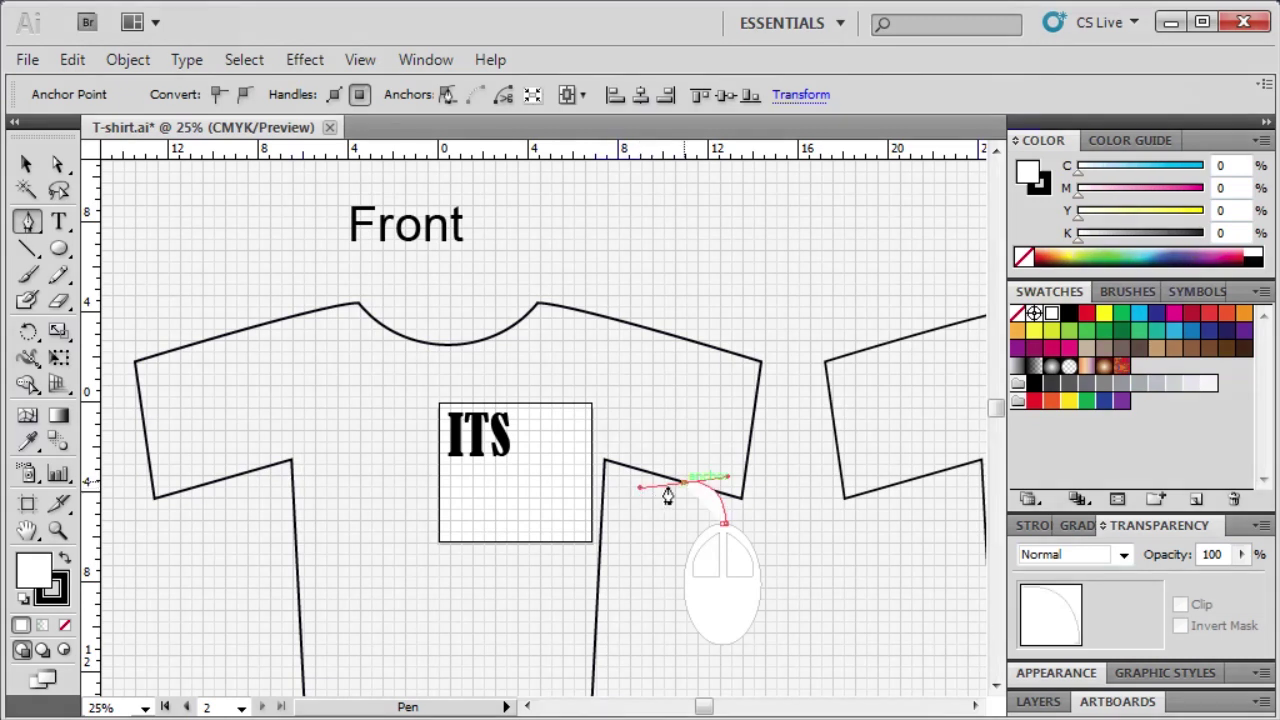
mouse_move(683, 482)
mouse_down()
mouse_move(678, 500)
mouse_move(717, 517)
mouse_move(744, 576)
mouse_move(729, 564)
mouse_up()
Select the new cord curve and bring up its fill swatches.
key(v)
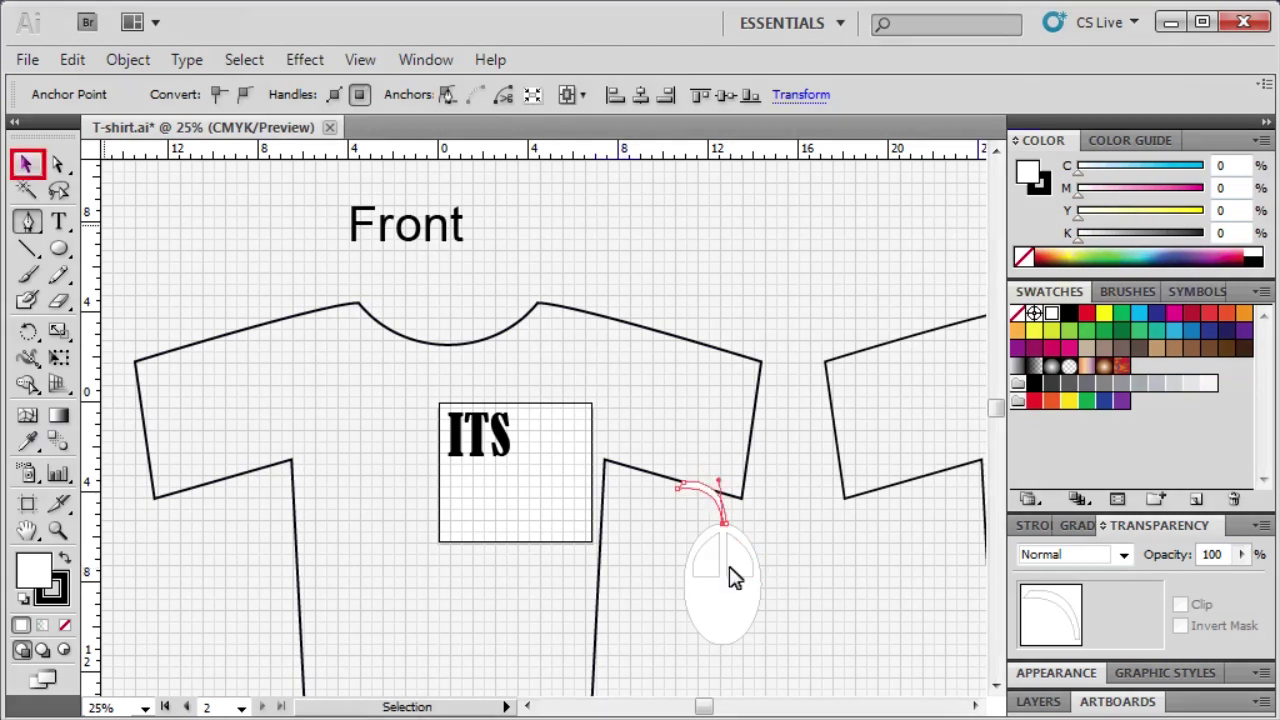
click(27, 163)
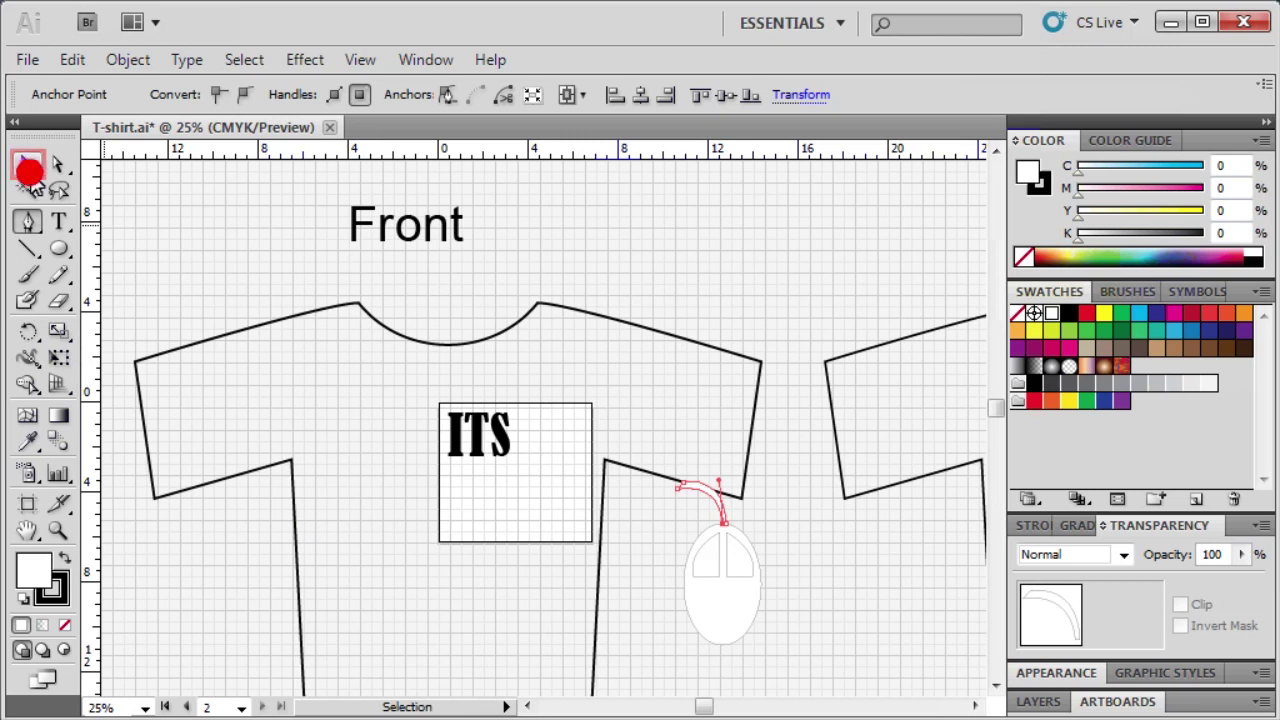
click(708, 492)
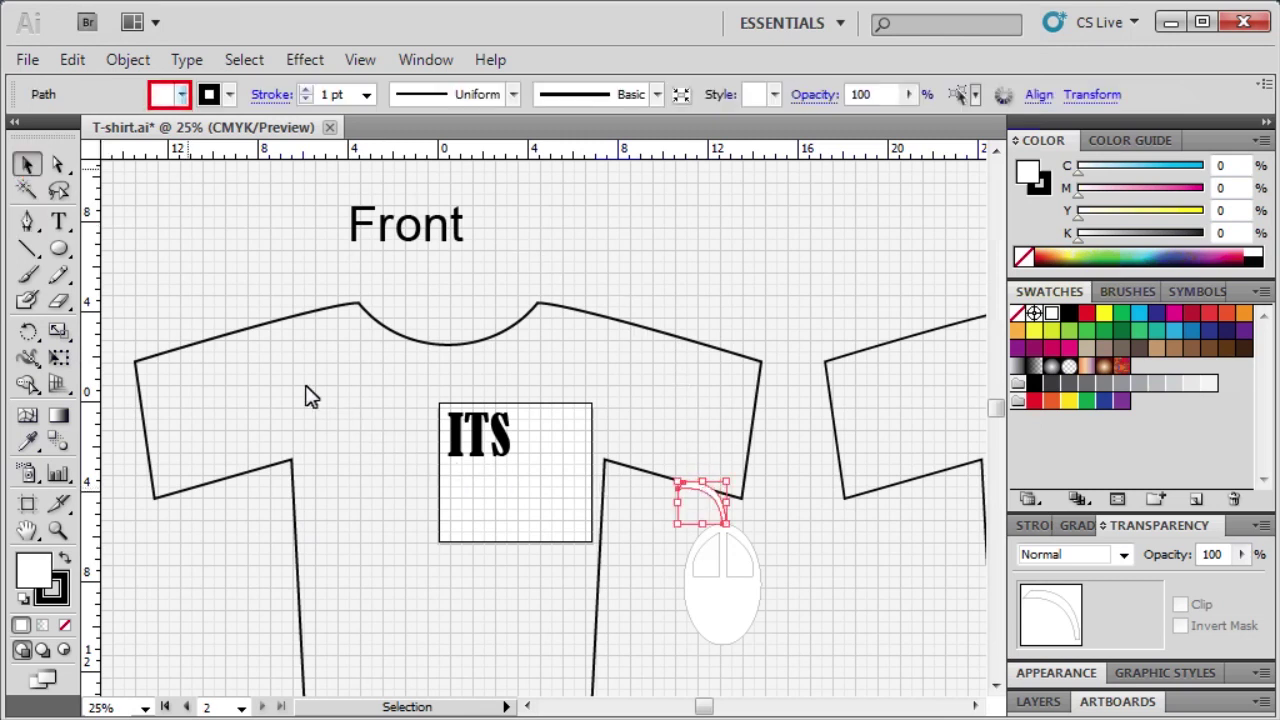
click(180, 95)
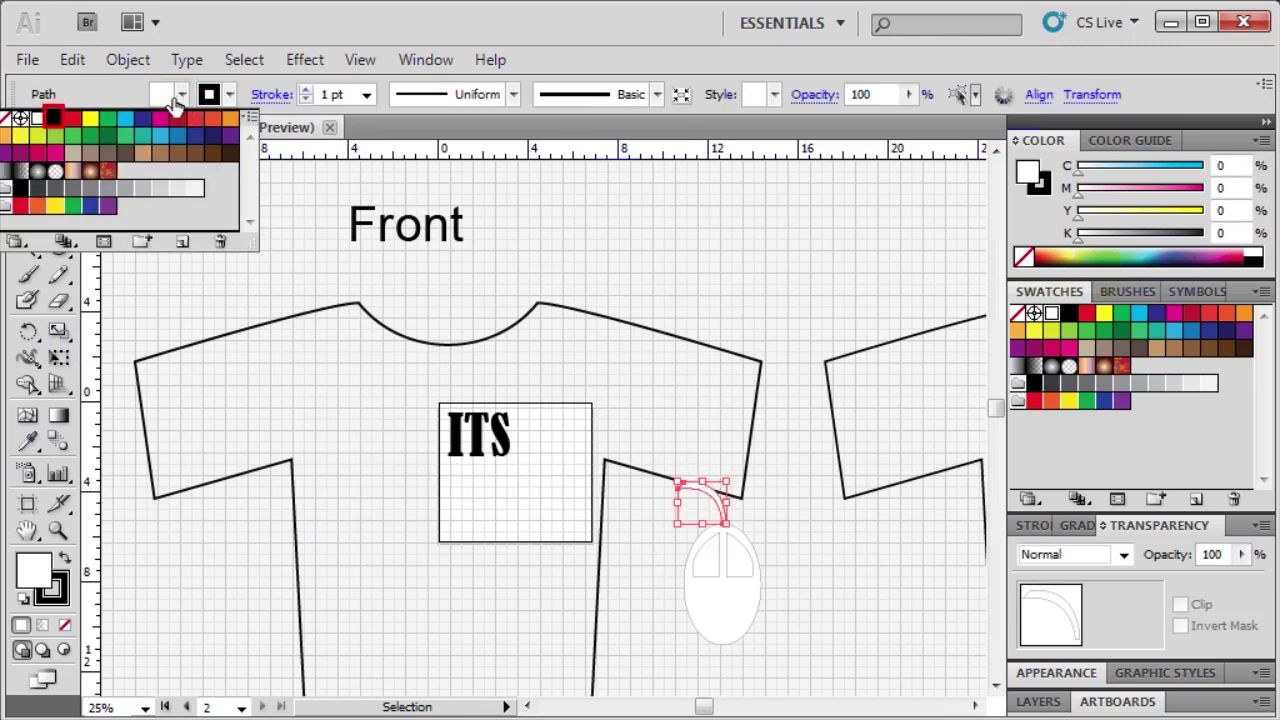
Fill the cord and the mouse oval body black, leaving both buttons white.
click(55, 118)
click(818, 594)
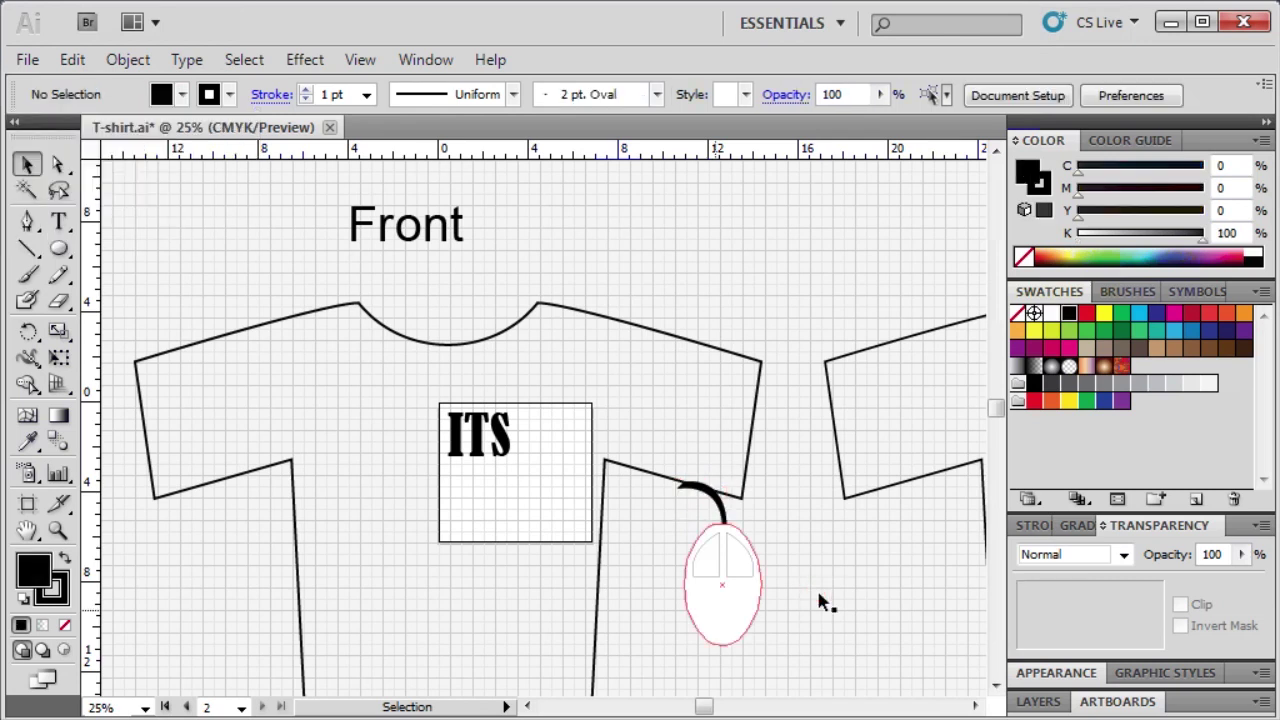
click(716, 611)
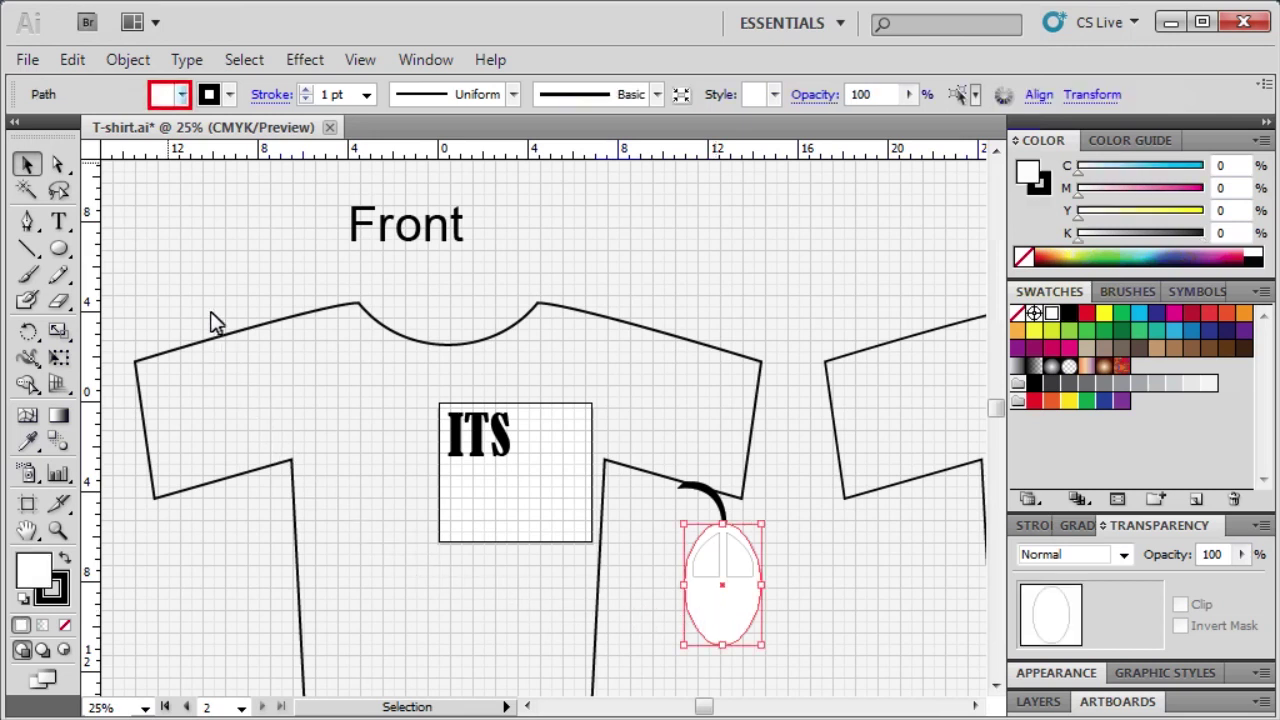
click(181, 97)
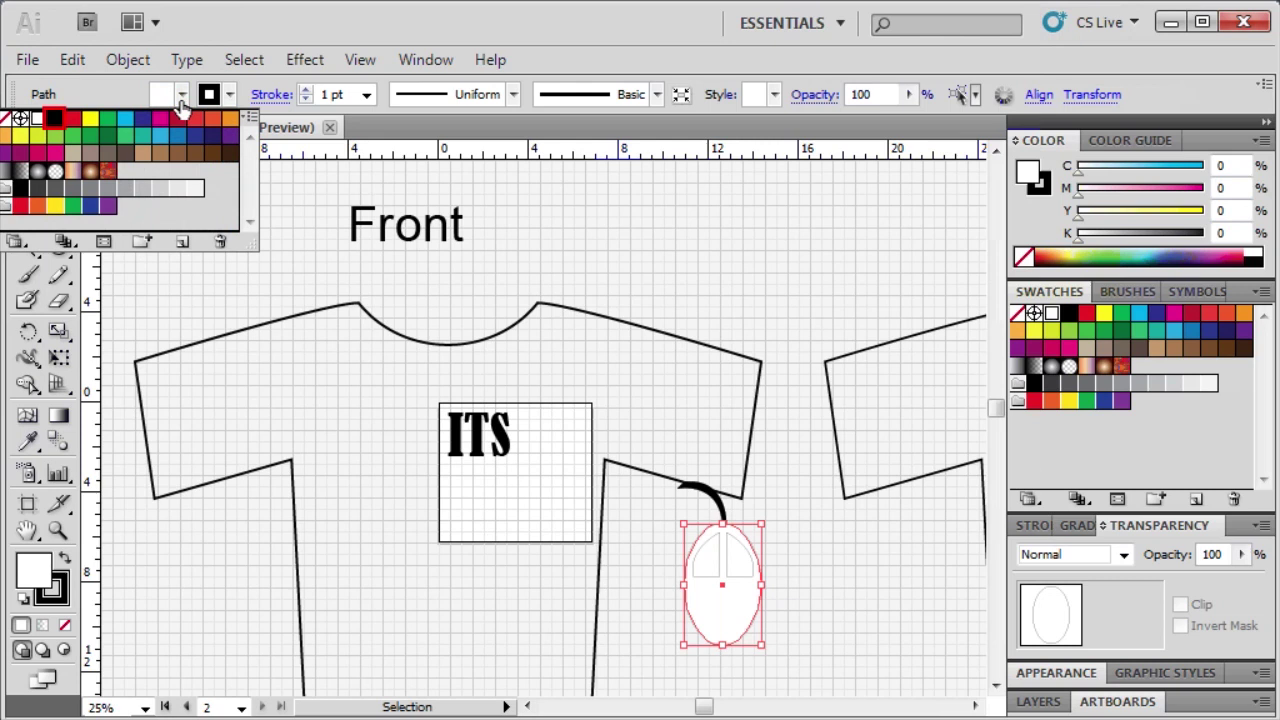
click(52, 120)
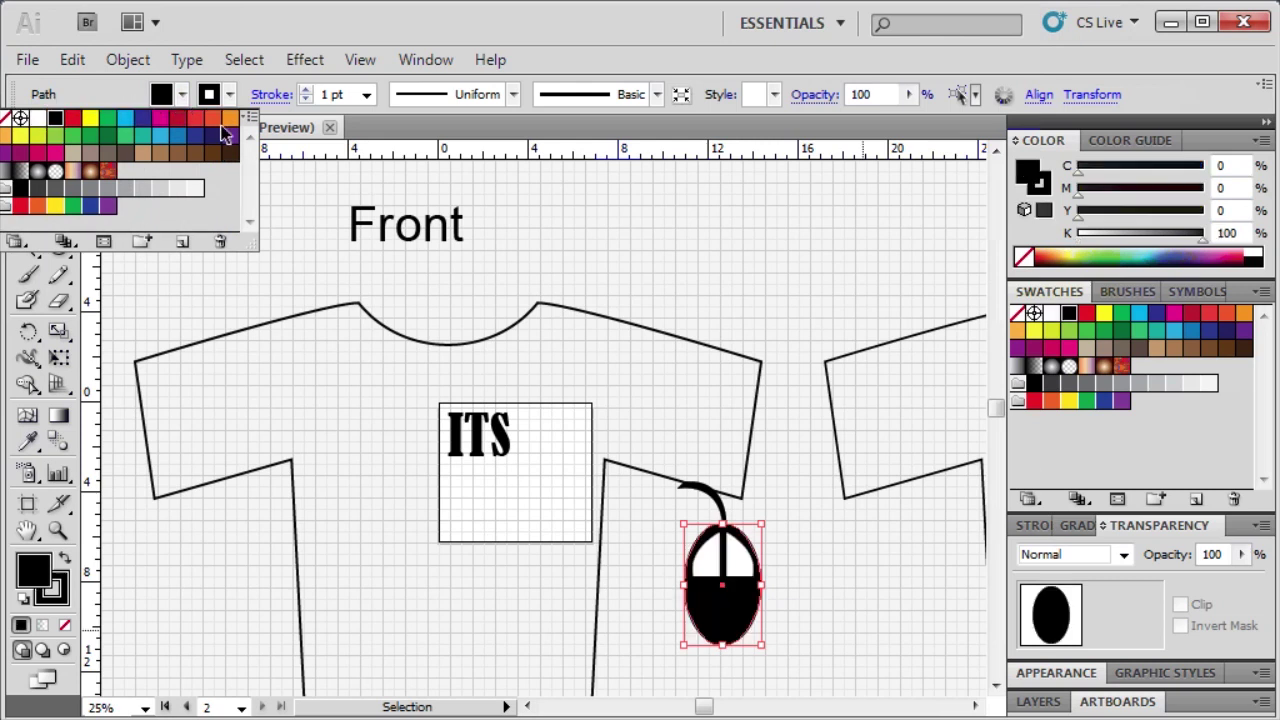
click(862, 629)
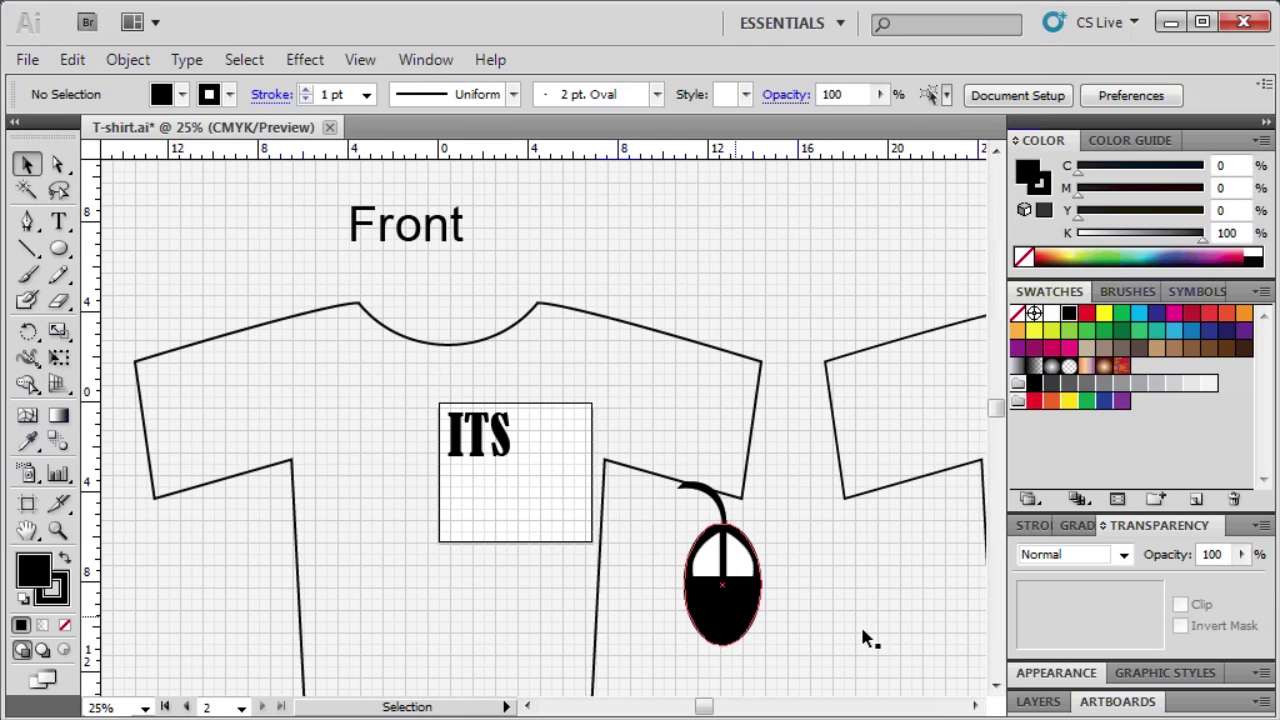
click(737, 609)
Select the mouse body, both buttons and the cord, then scale the group down.
shift+click(700, 560)
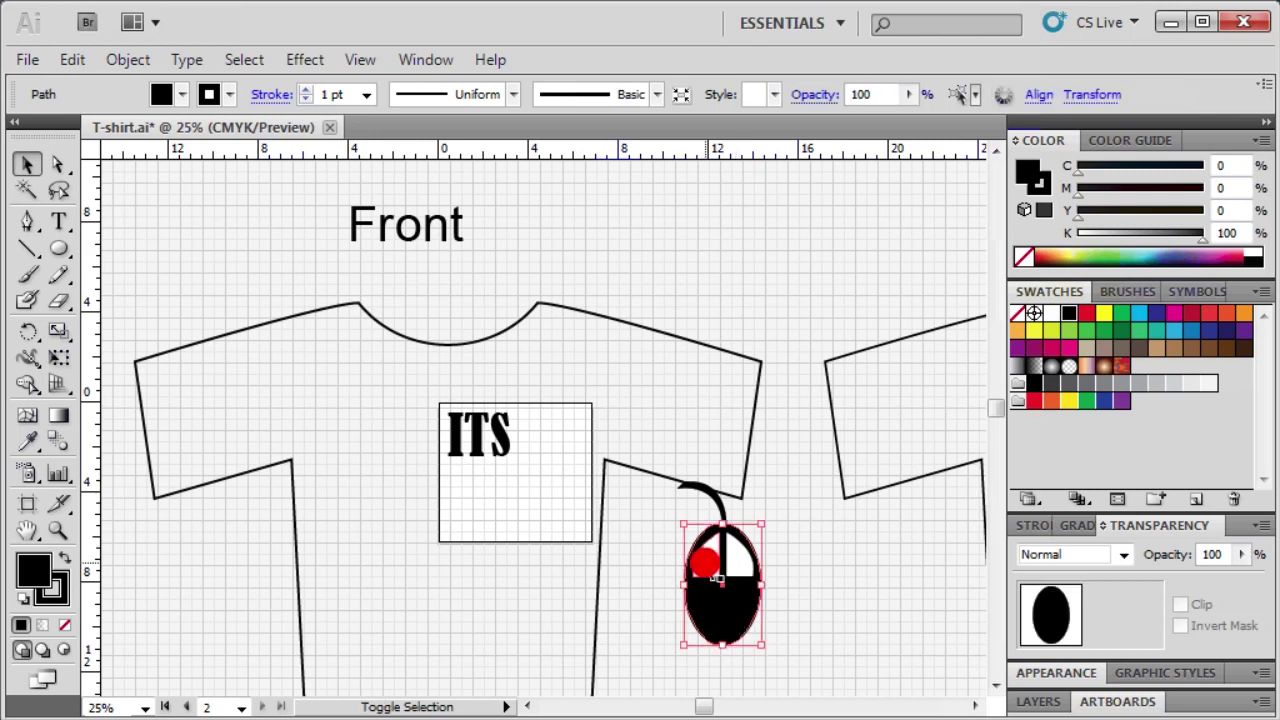
shift+click(738, 569)
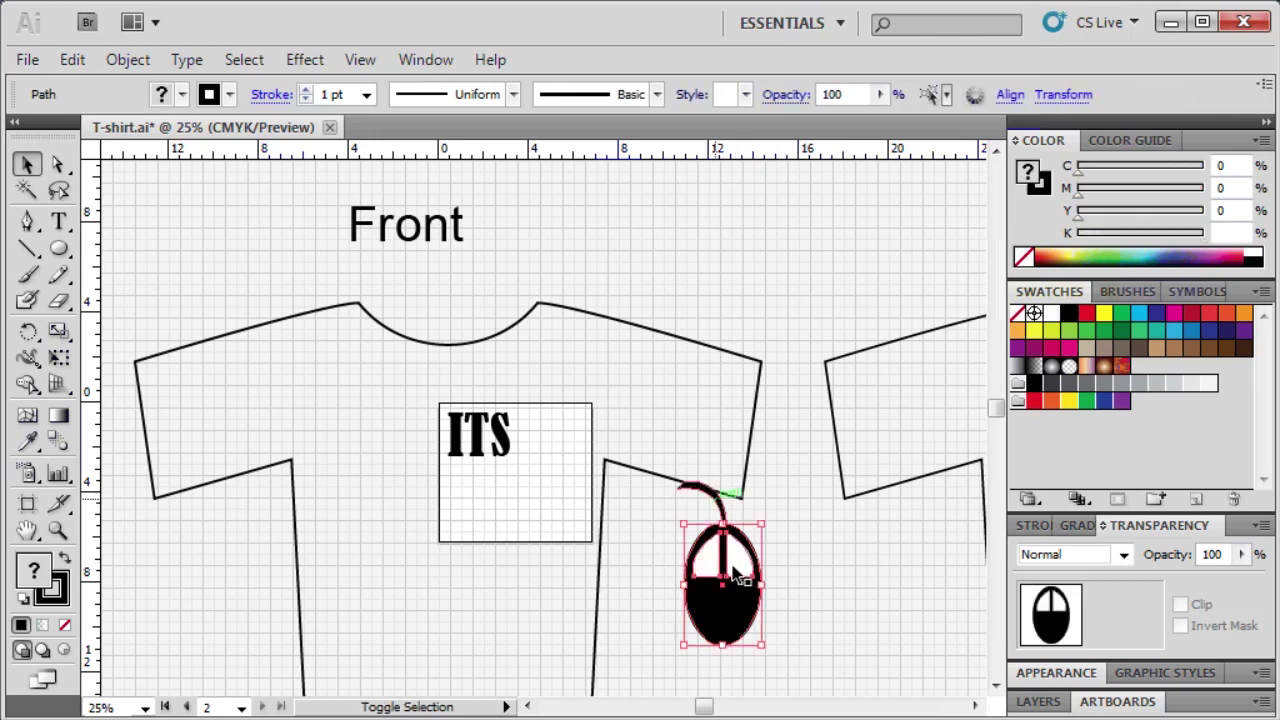
shift+click(710, 492)
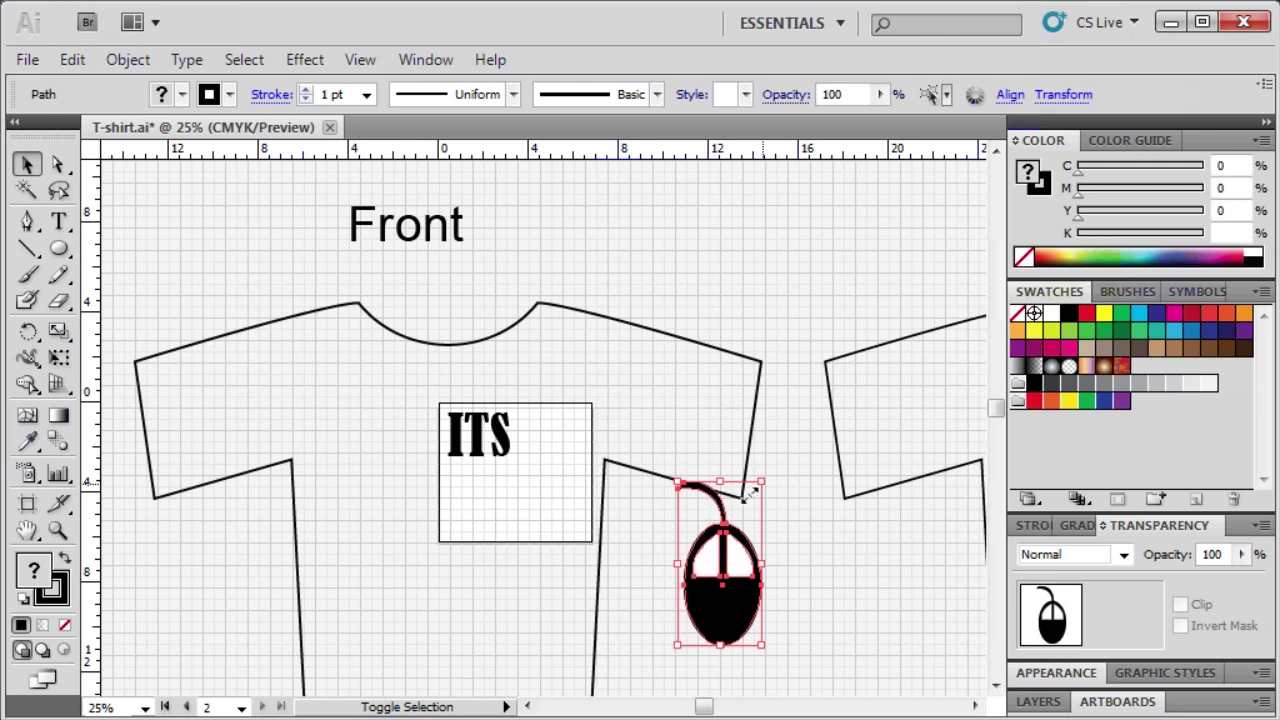
drag(762, 484, 740, 517)
click(727, 620)
Move the mouse graphic into the ITS logo box and resize it to fit beside the ITS text.
drag(727, 620, 556, 516)
drag(504, 395, 522, 419)
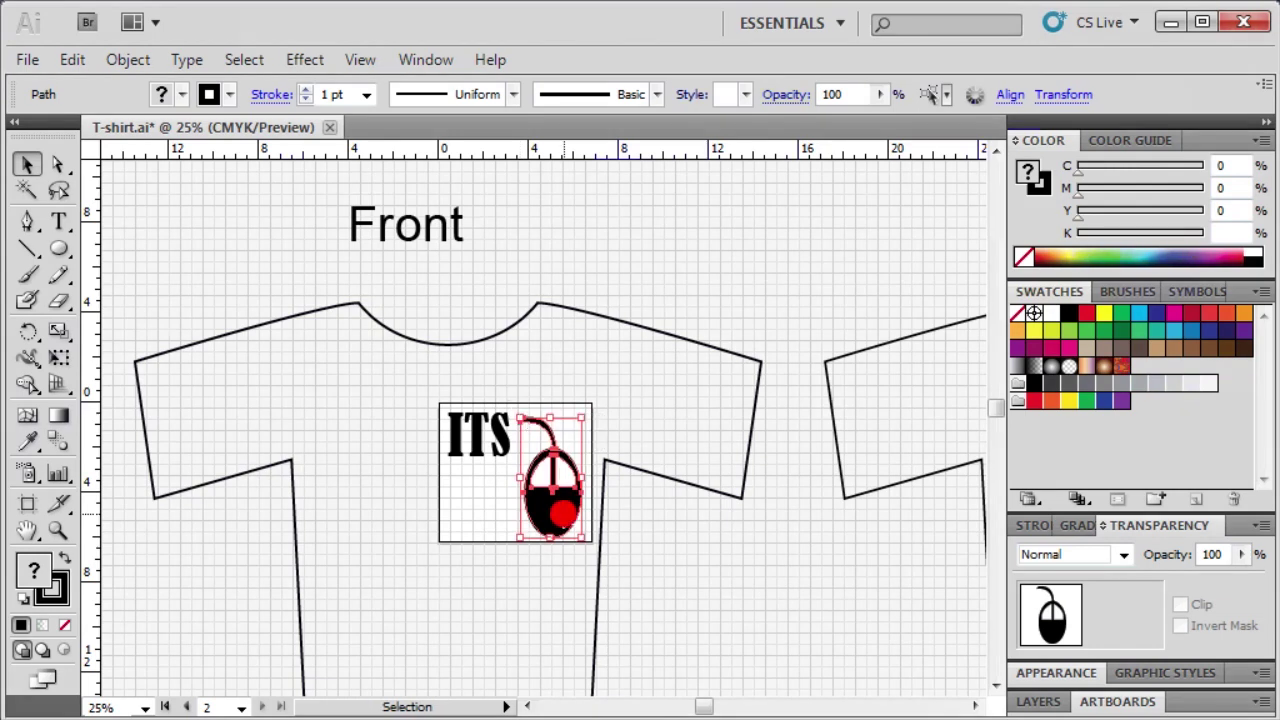
drag(566, 525, 566, 520)
click(681, 580)
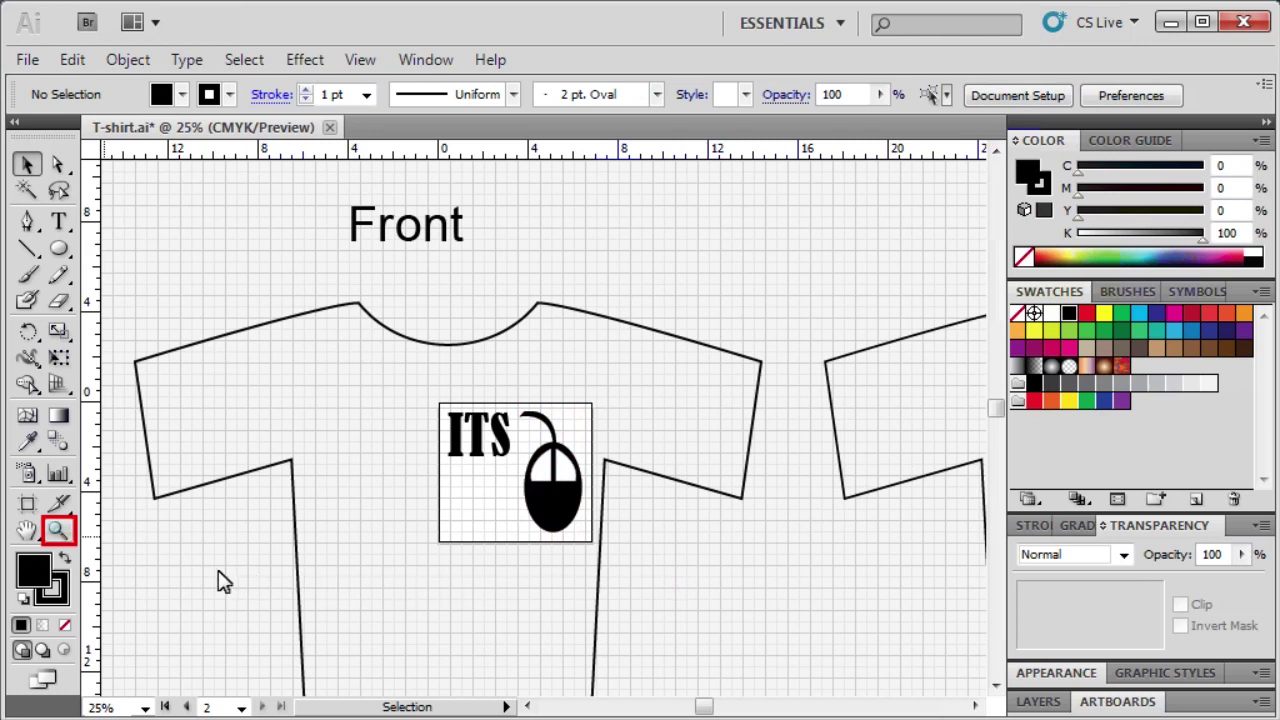
click(59, 531)
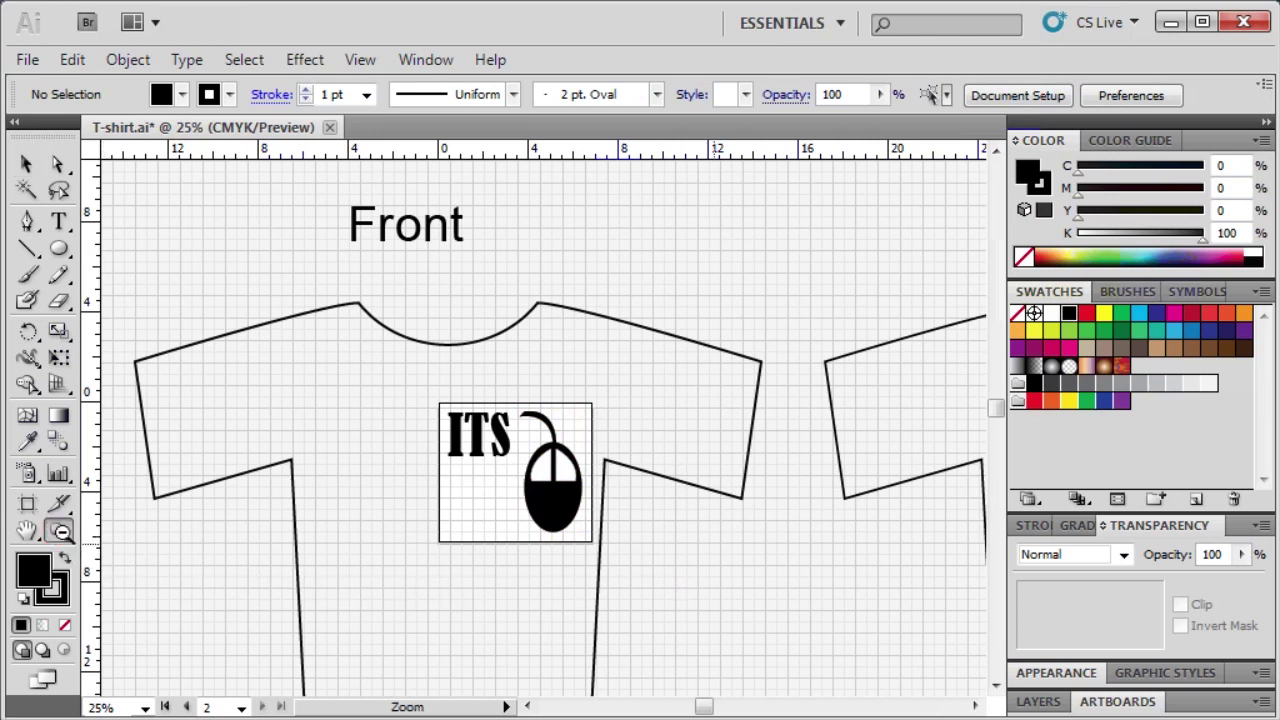